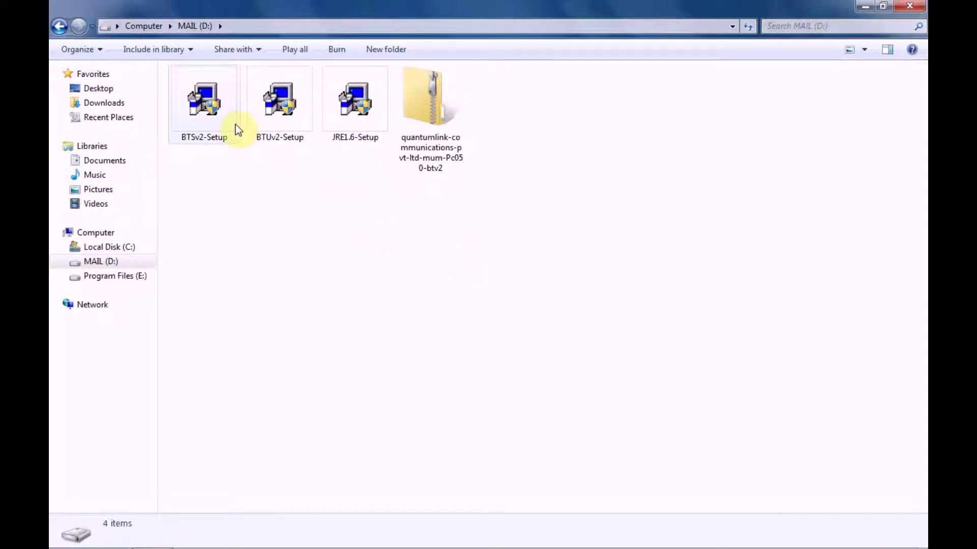
Launch the BTSv2-Setup installer and accept the Welcome, License and Readme pages.
click(282, 126)
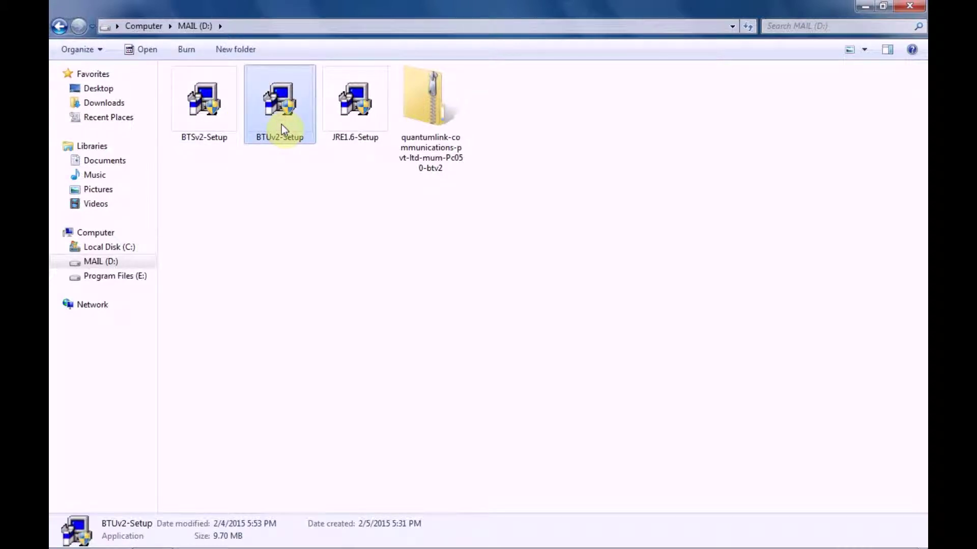
click(341, 122)
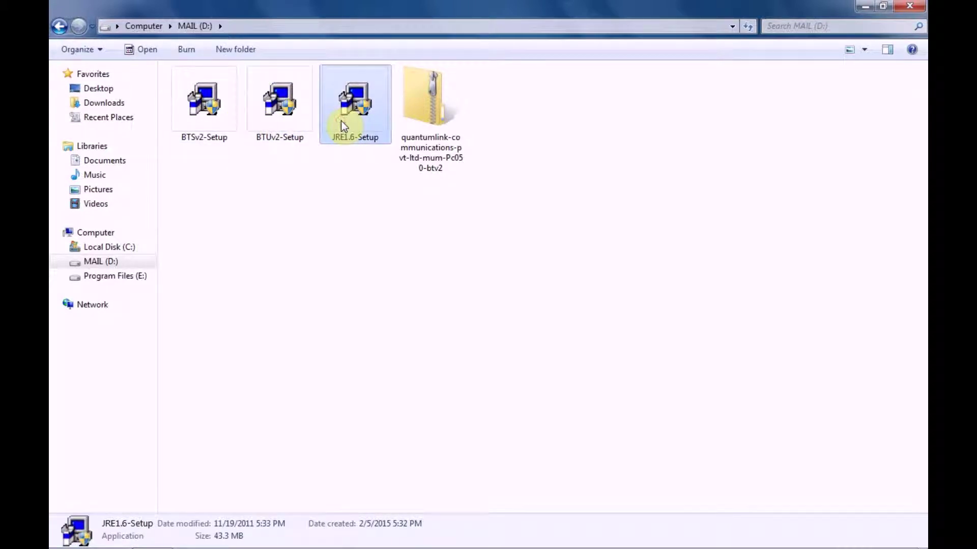
click(423, 126)
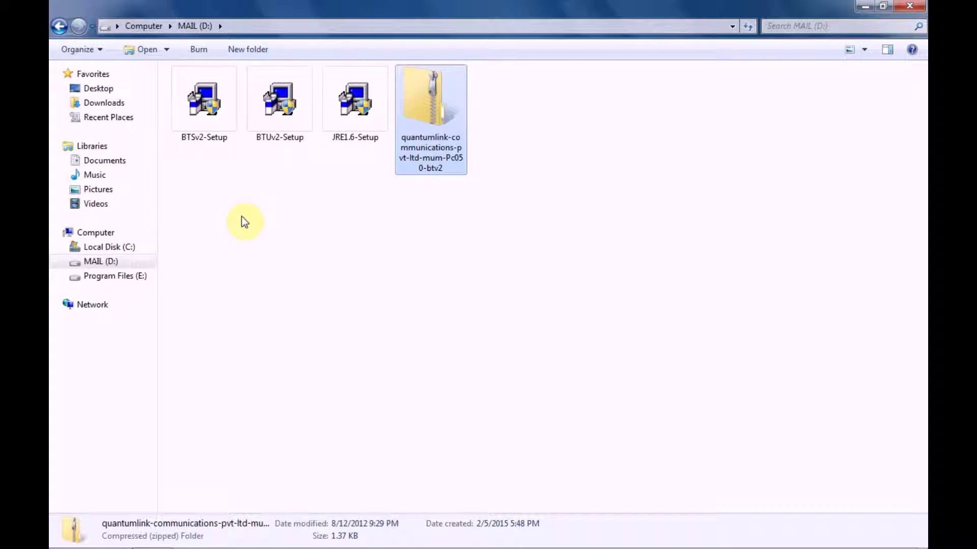
click(218, 132)
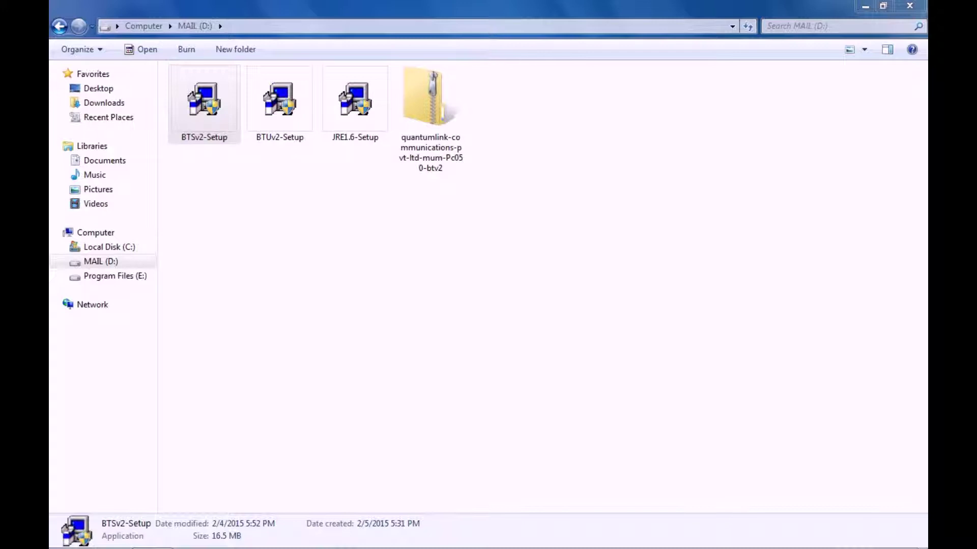
key(Return)
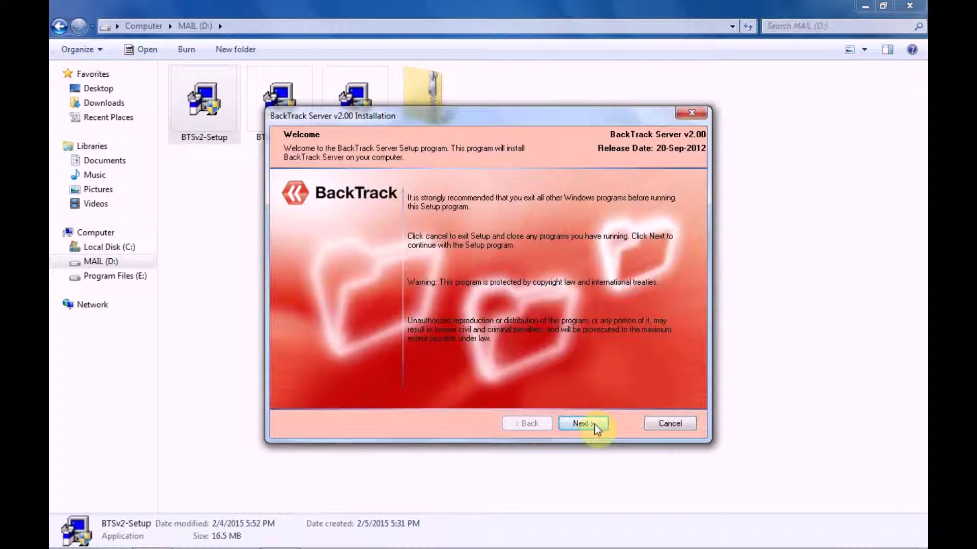
click(592, 425)
click(592, 425)
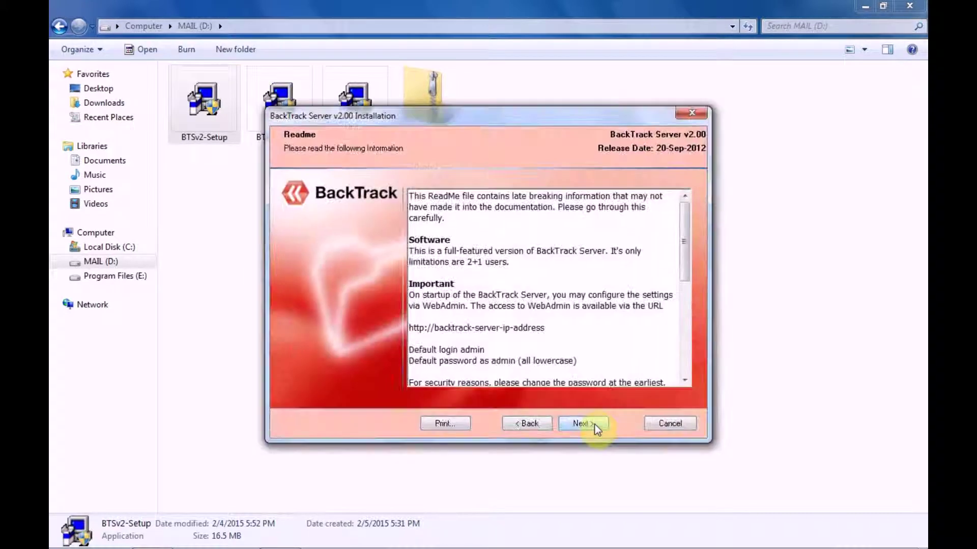
click(595, 427)
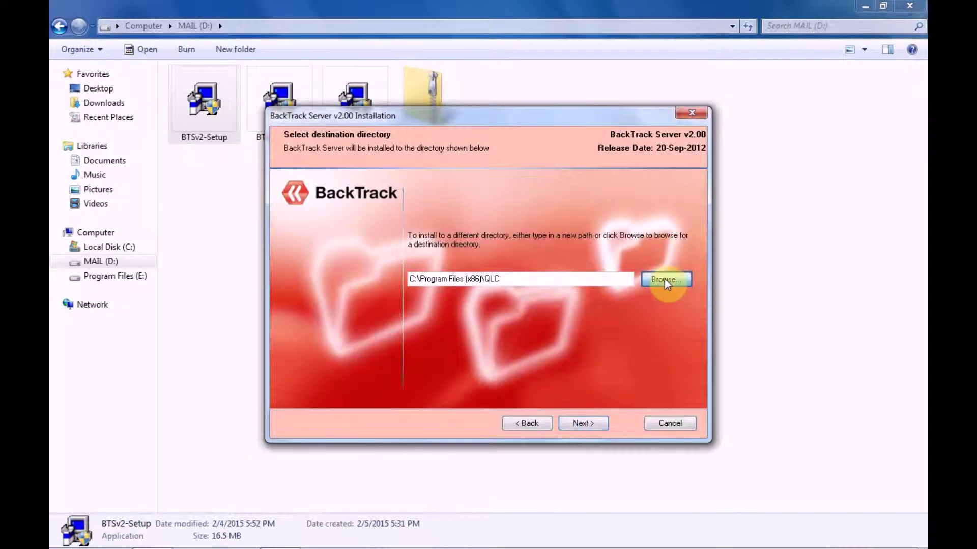
Set the install location to a new folder BTS on MAIL (D:).
click(665, 279)
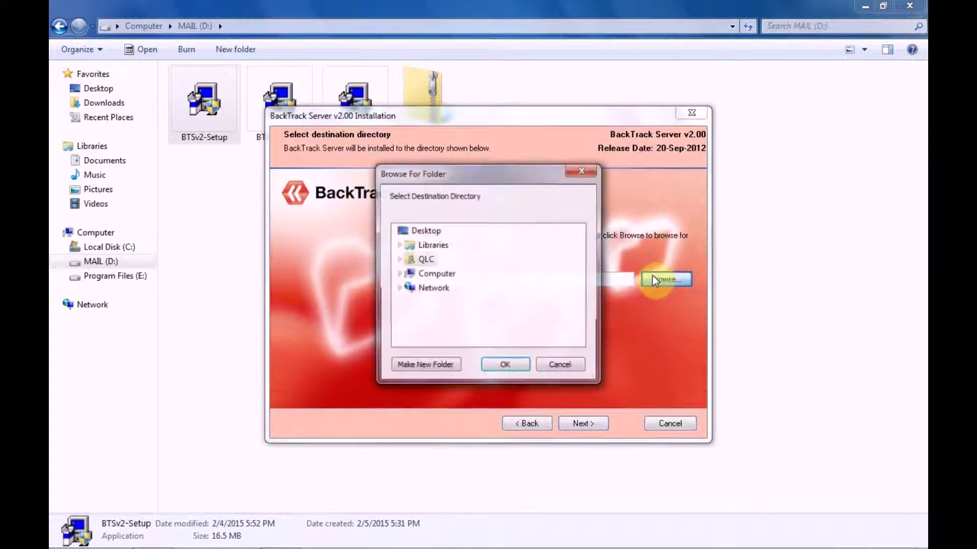
click(399, 274)
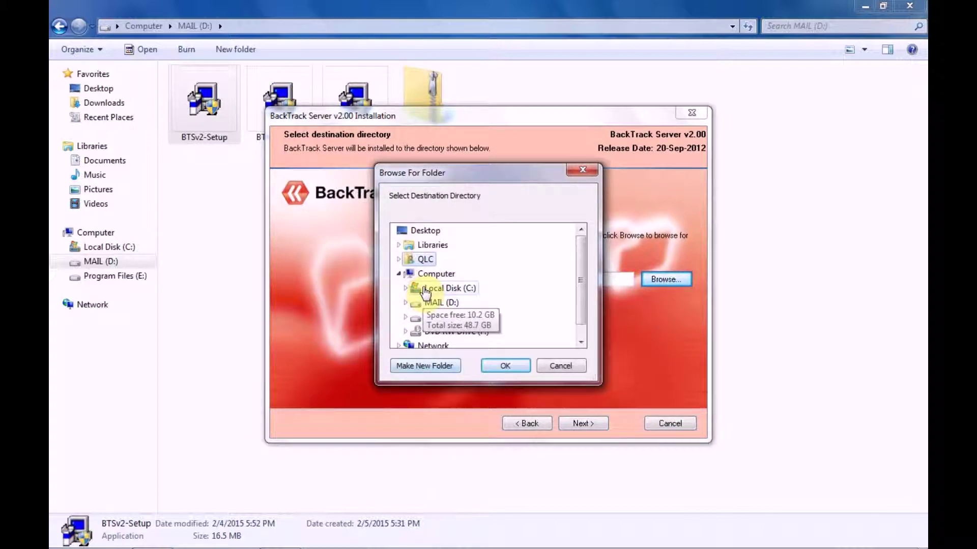
click(428, 304)
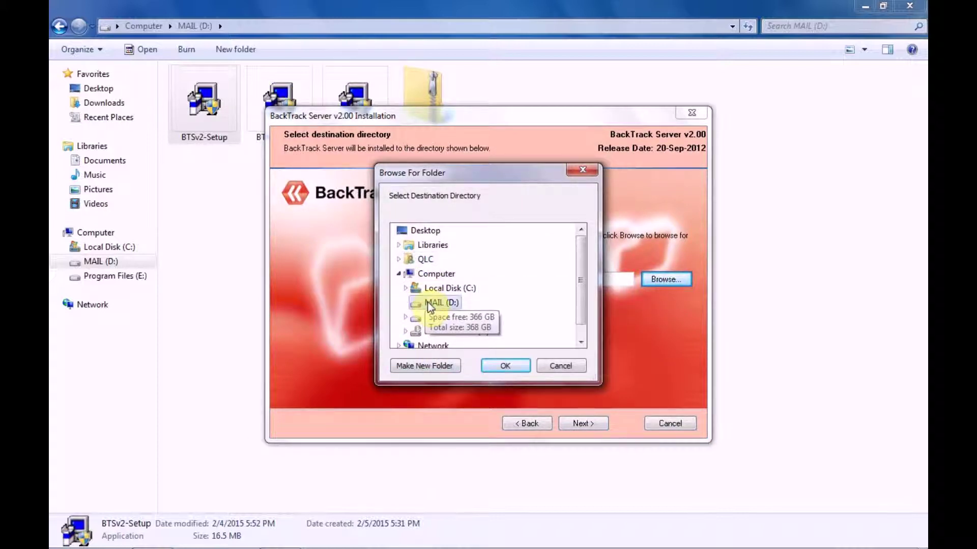
click(441, 367)
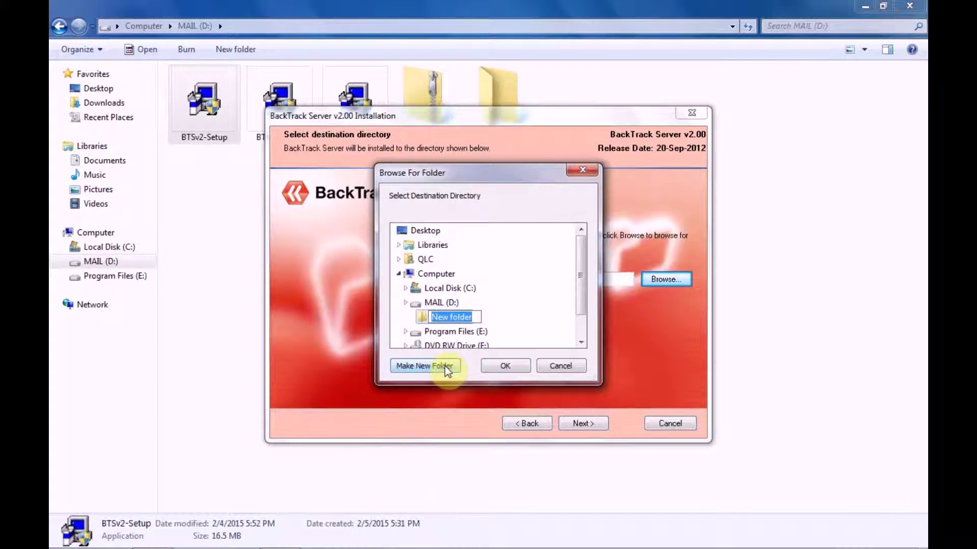
text(BTS)
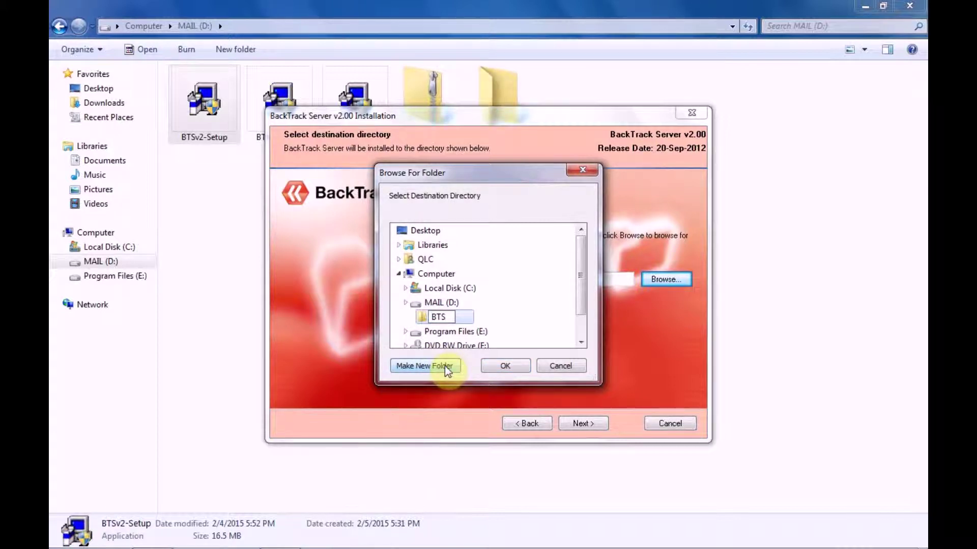
click(468, 317)
click(505, 367)
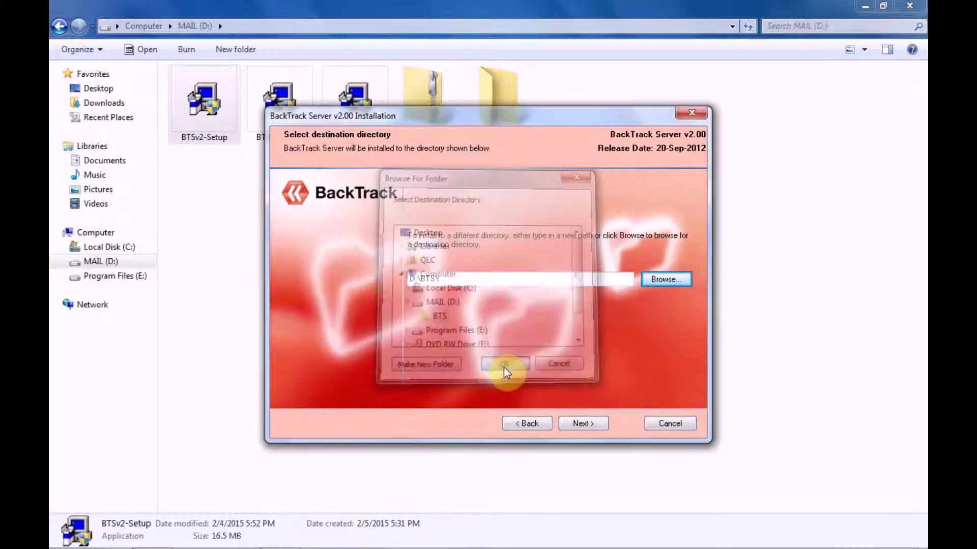
Keep the default BackTrack program folder, run the installation and finish.
click(578, 424)
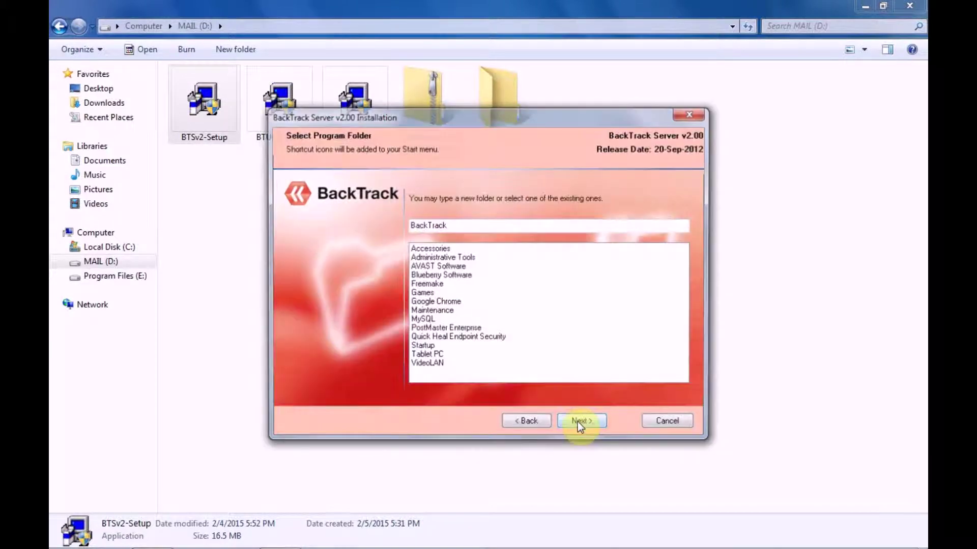
click(578, 423)
click(577, 423)
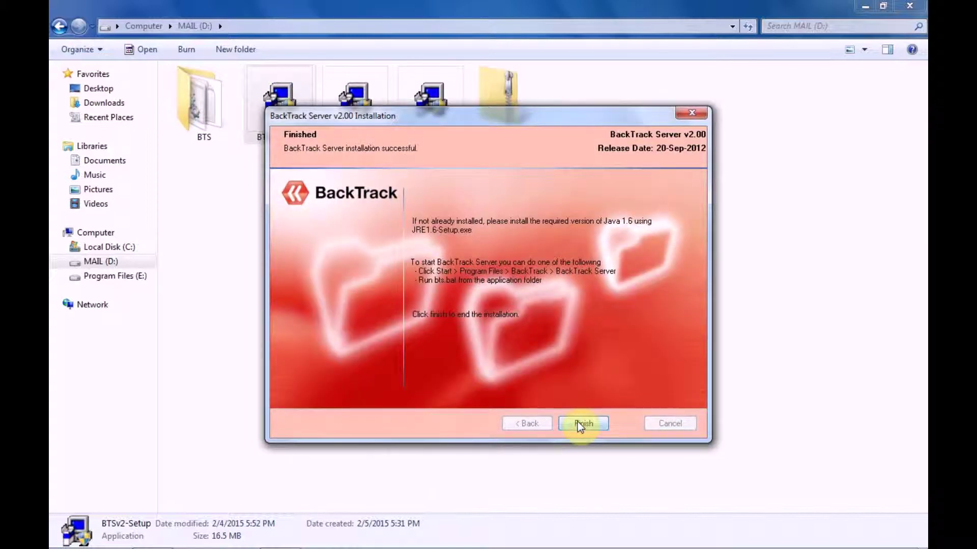
click(578, 422)
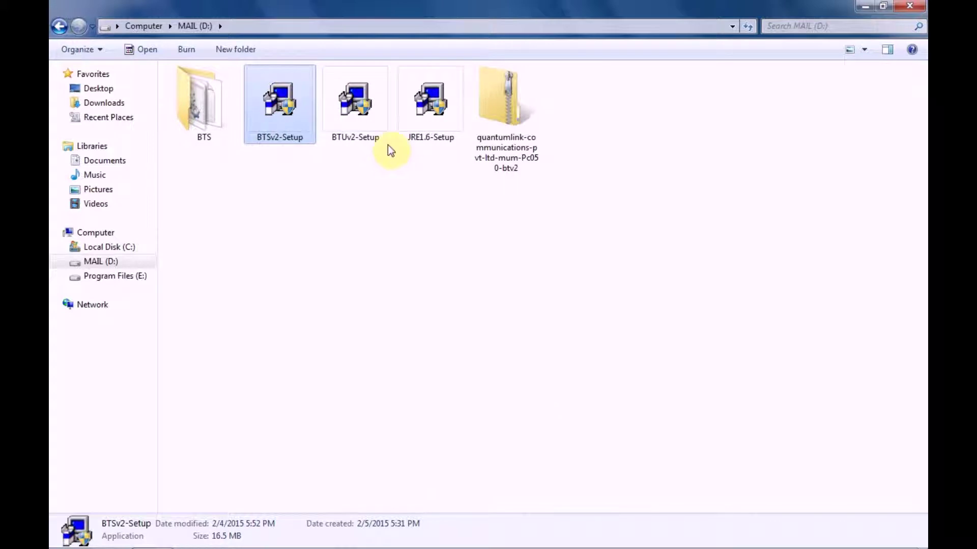
Install JRE 1.6 into D:\BTS and finish the setup.
double_click(441, 124)
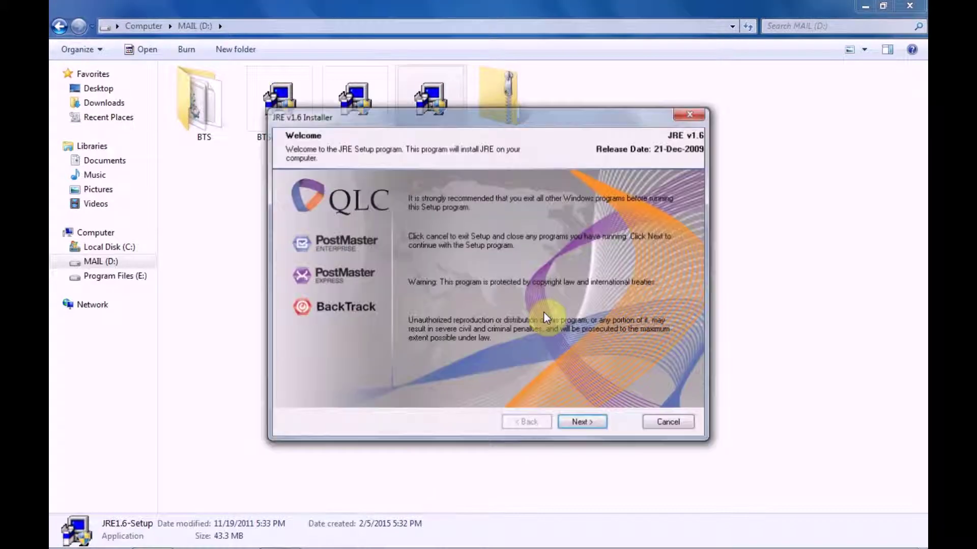
click(583, 424)
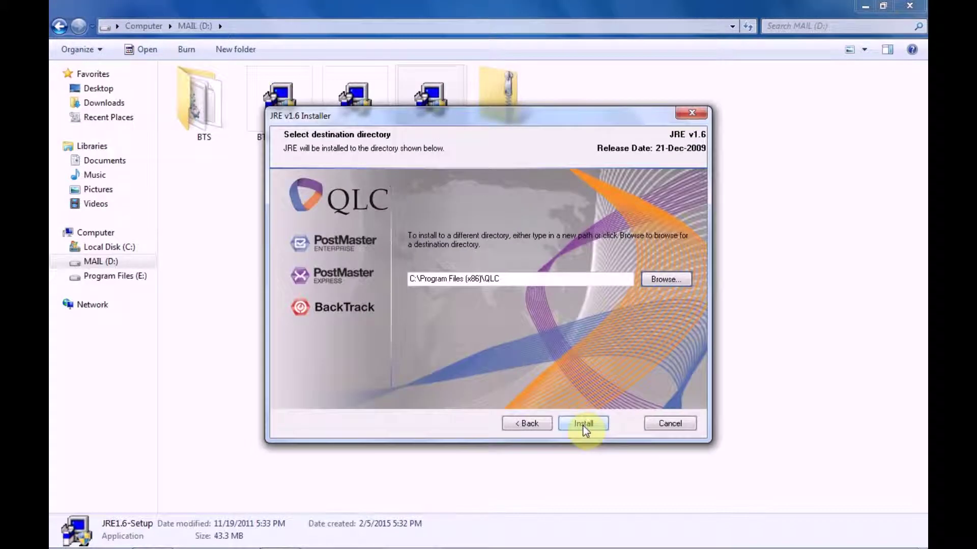
click(678, 281)
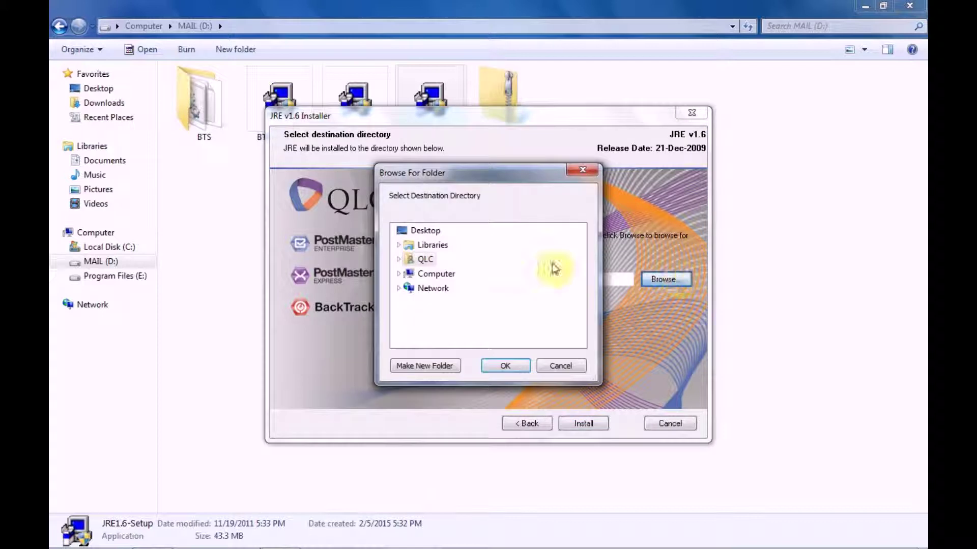
click(412, 275)
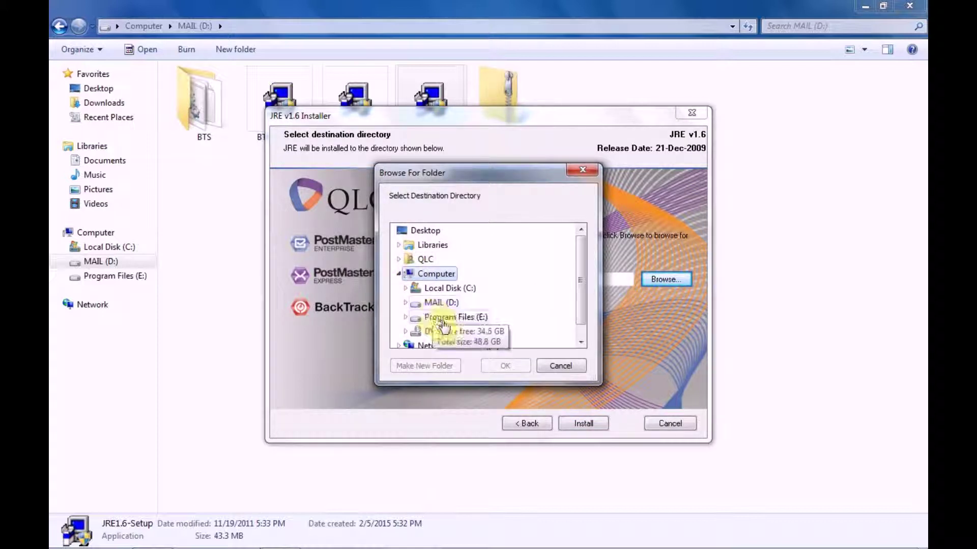
click(422, 305)
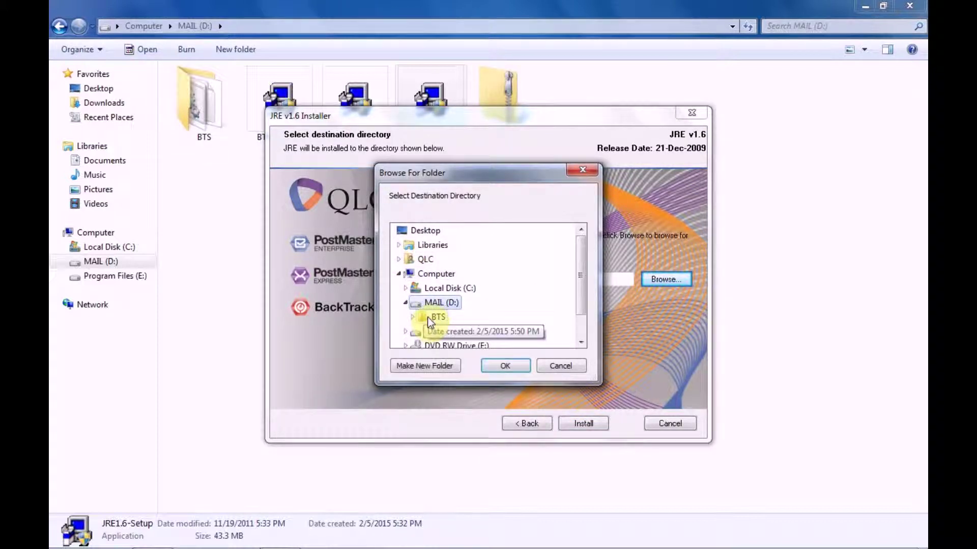
click(433, 317)
click(497, 366)
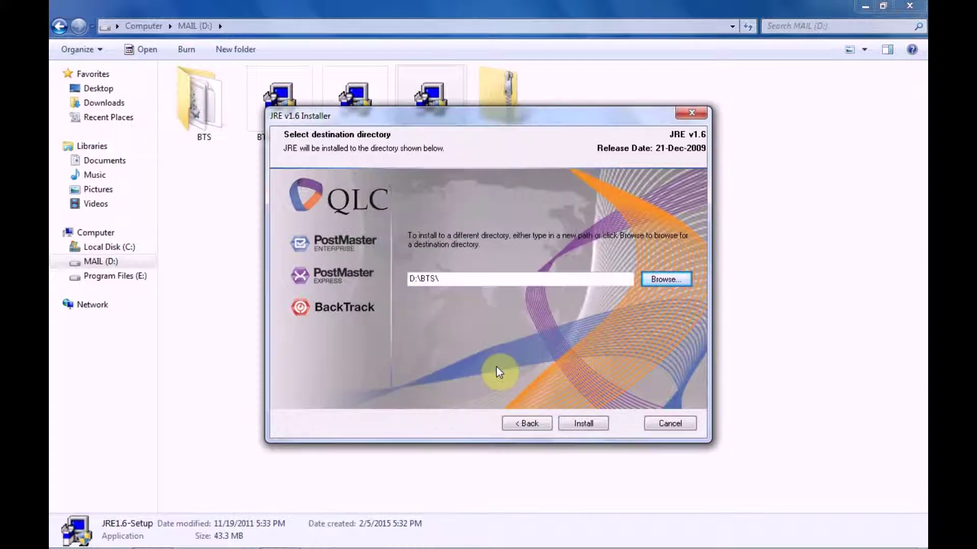
click(579, 420)
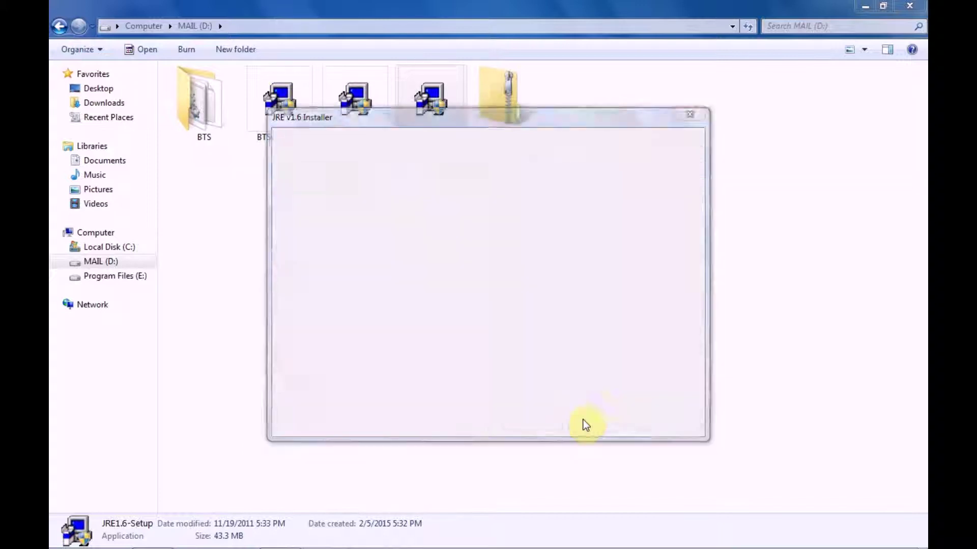
click(584, 425)
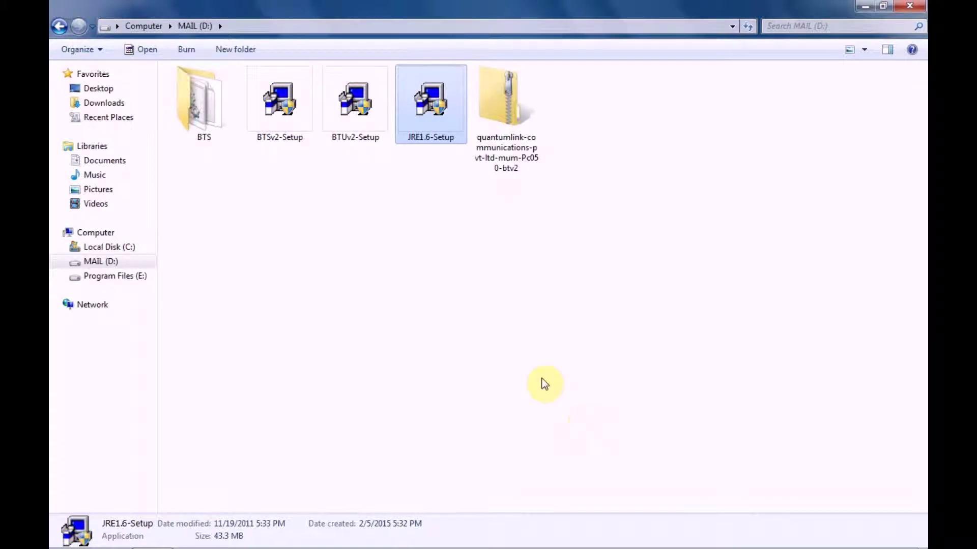
Extract the zipped license package on D: into its suggested folder.
double_click(206, 114)
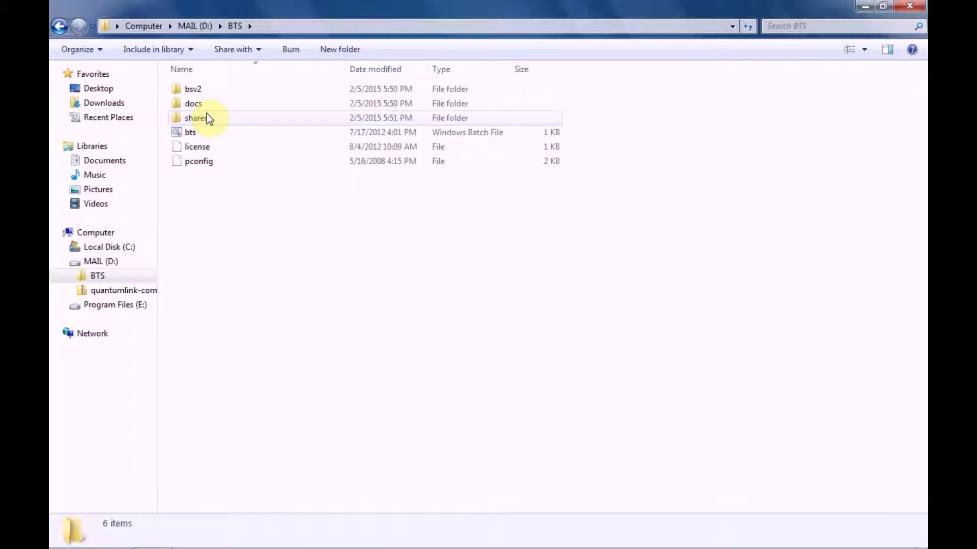
click(57, 25)
right_click(499, 145)
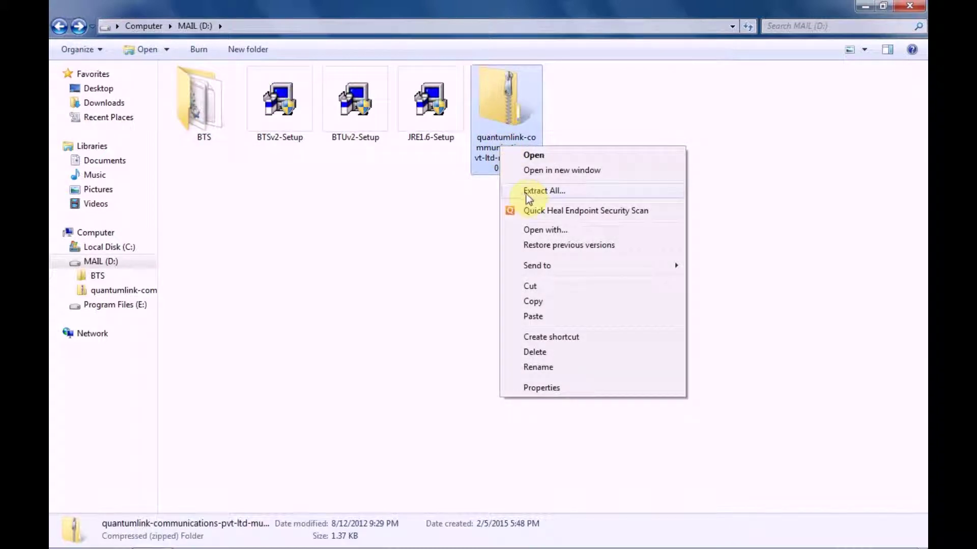
click(526, 192)
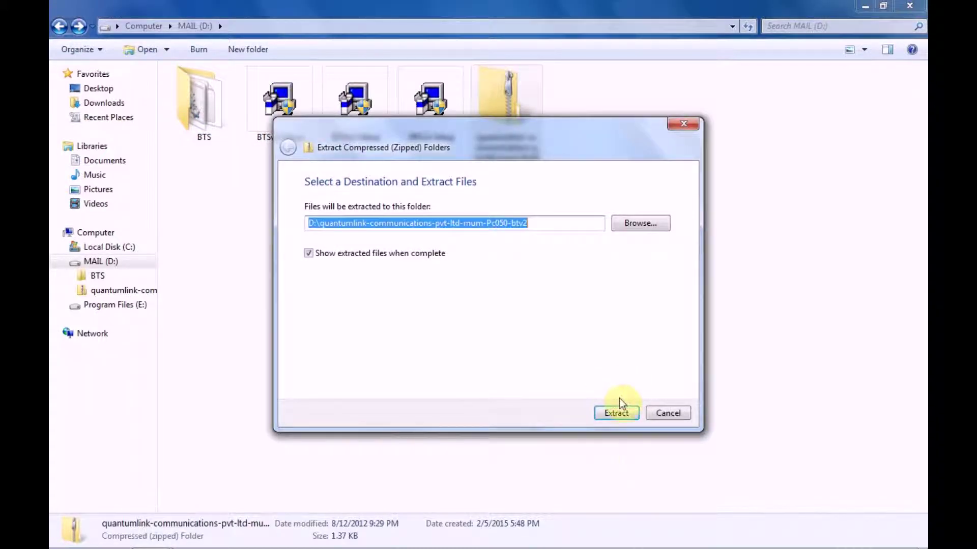
click(628, 413)
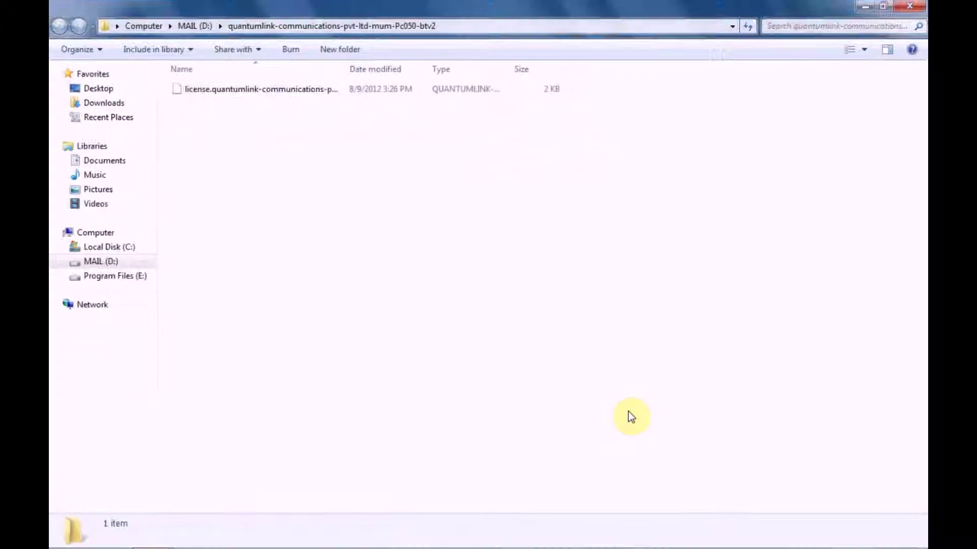
Rename the extracted license file to 'license', dropping its extension.
click(288, 87)
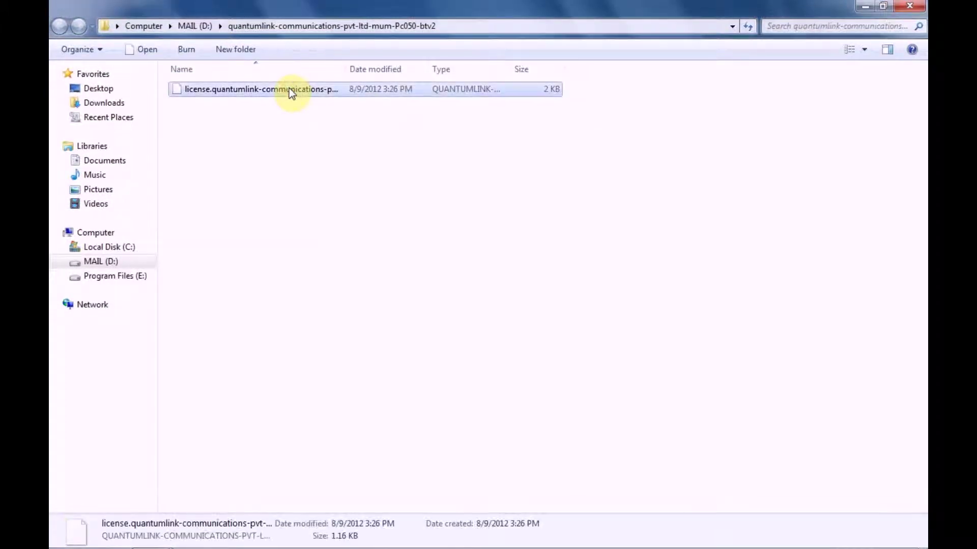
right_click(289, 88)
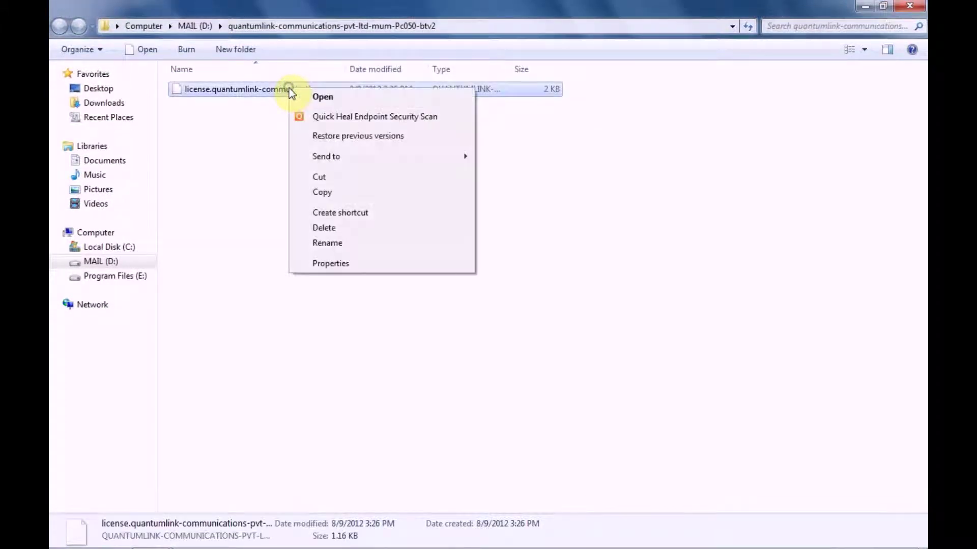
click(343, 243)
key(Right)
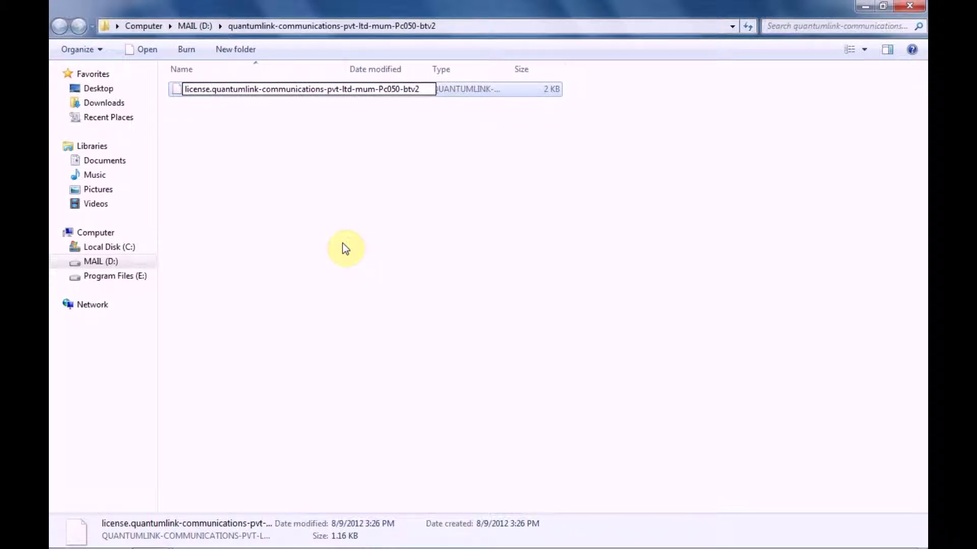
key(shift+Right)
key(shift+Right)
key(shift+Right)
key(shift+Right)
key(shift+Right)
key(shift+Right)
key(shift+Right)
key(shift+Right)
key(shift+Right)
key(shift+Right)
key(shift+Right)
key(shift+Right)
key(shift+Right)
key(shift+Right)
key(shift+Right)
key(shift+Right)
key(shift+Right)
key(shift+Right)
key(shift+Right)
key(shift+Right)
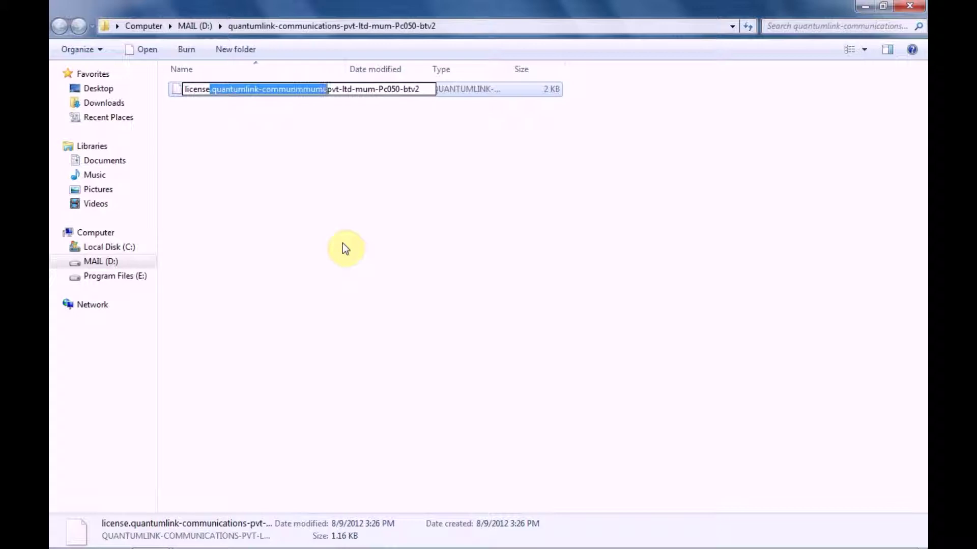
key(shift+Right)
key(Delete)
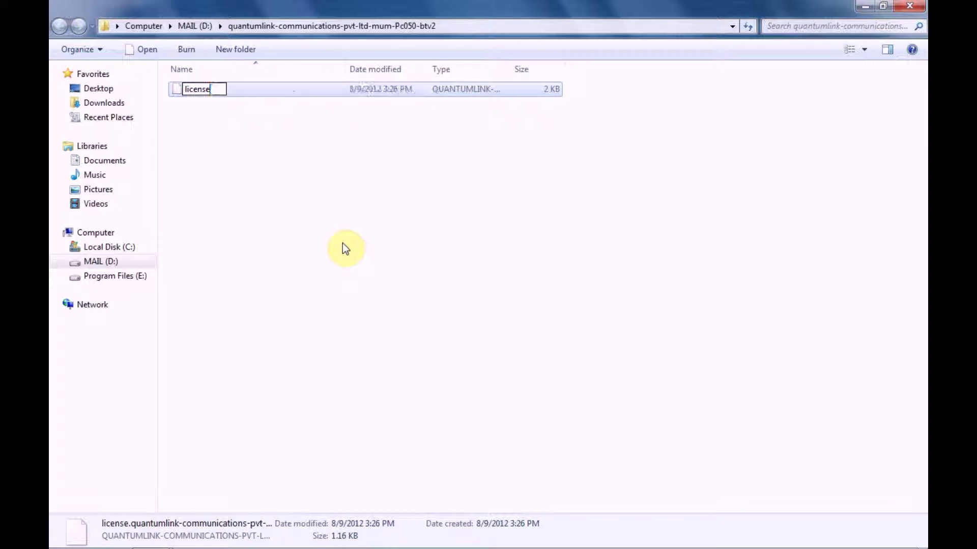
click(338, 202)
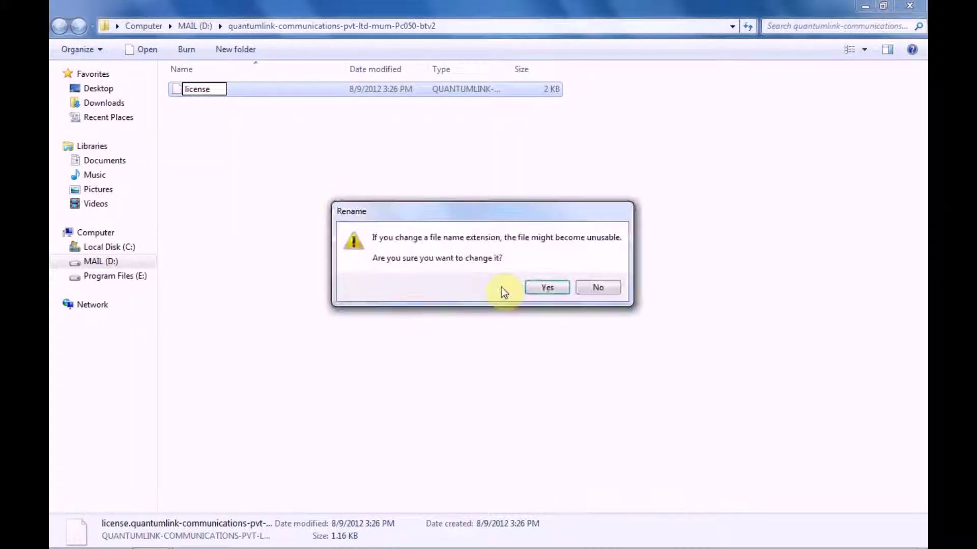
click(535, 287)
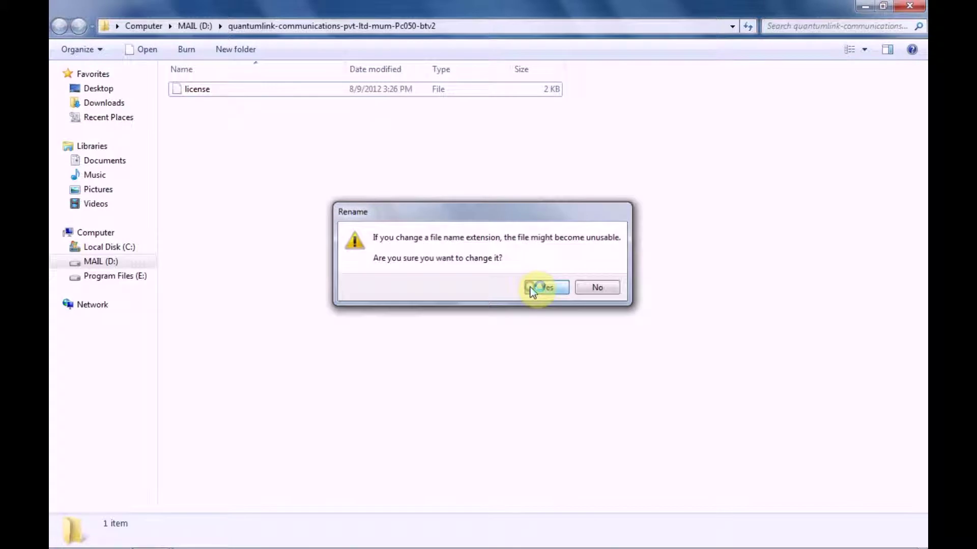
Copy the new license file and open the D:\BTS folder.
click(258, 89)
right_click(258, 88)
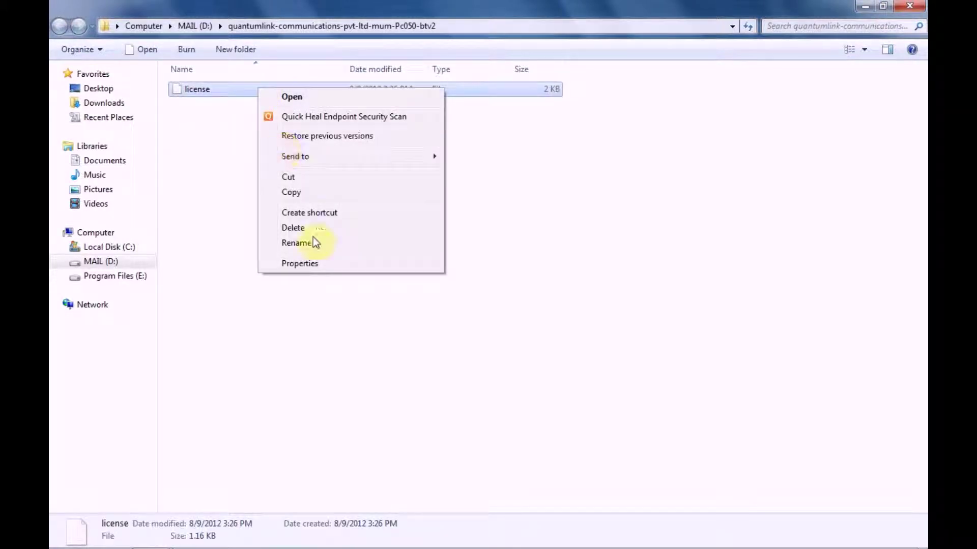
click(290, 192)
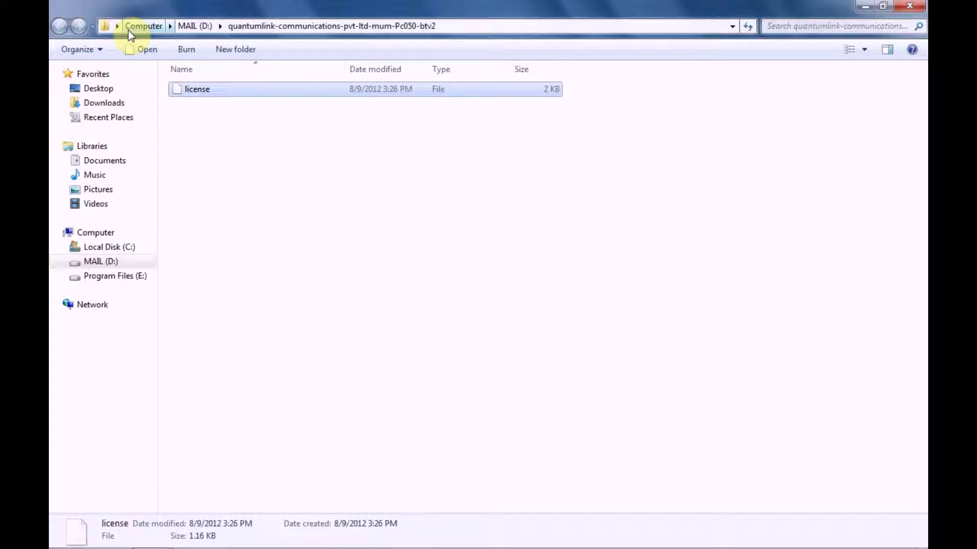
click(65, 262)
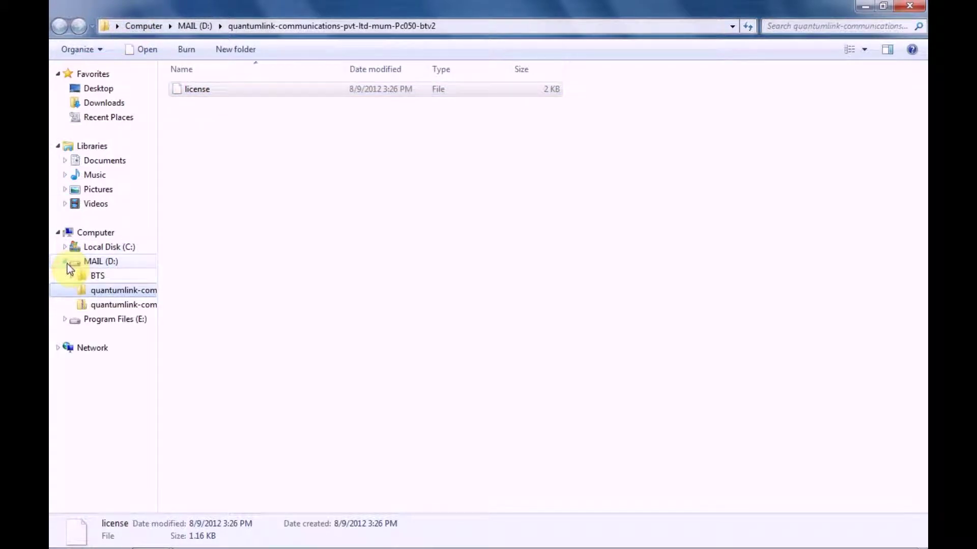
click(96, 277)
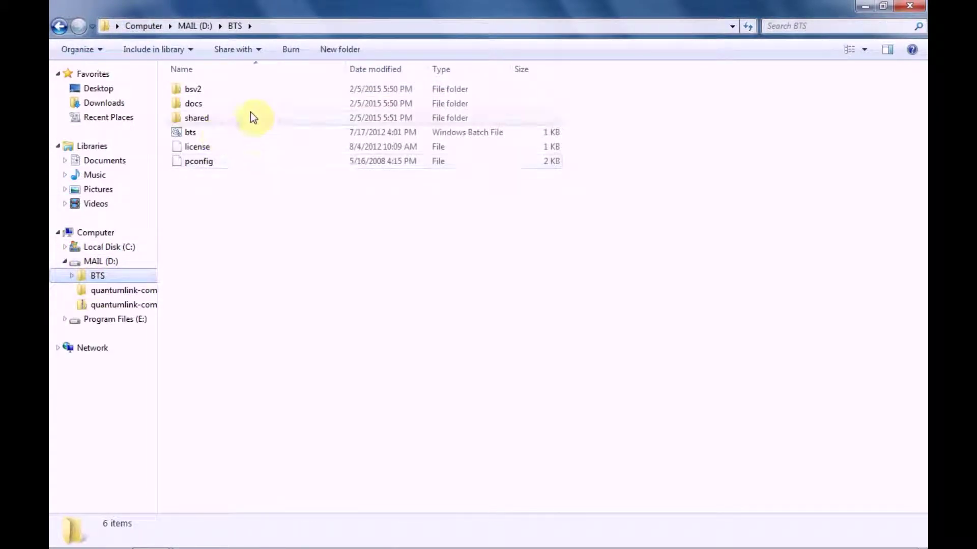
Rename the existing license to 'license_old' and paste the new license into BTS.
click(208, 148)
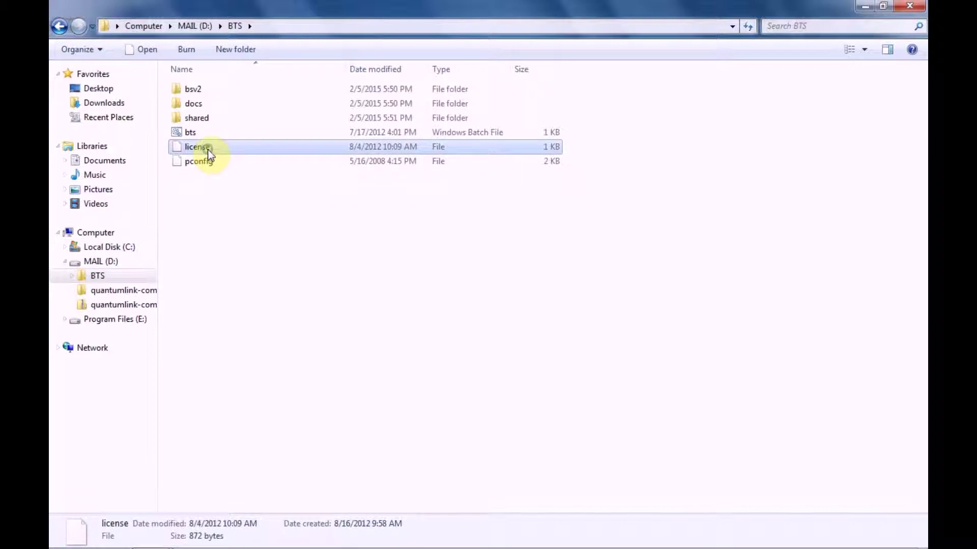
right_click(208, 148)
click(279, 303)
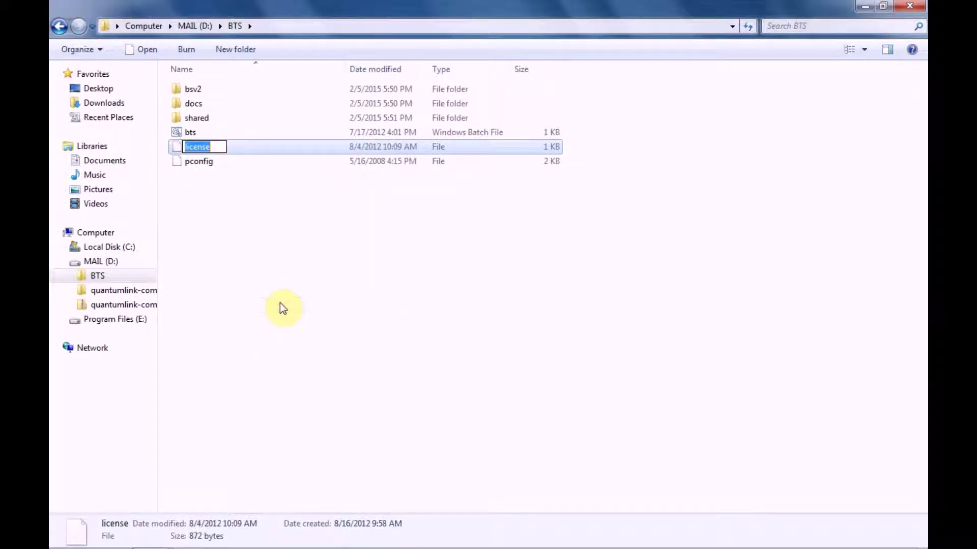
key(End)
text(_old)
key(Return)
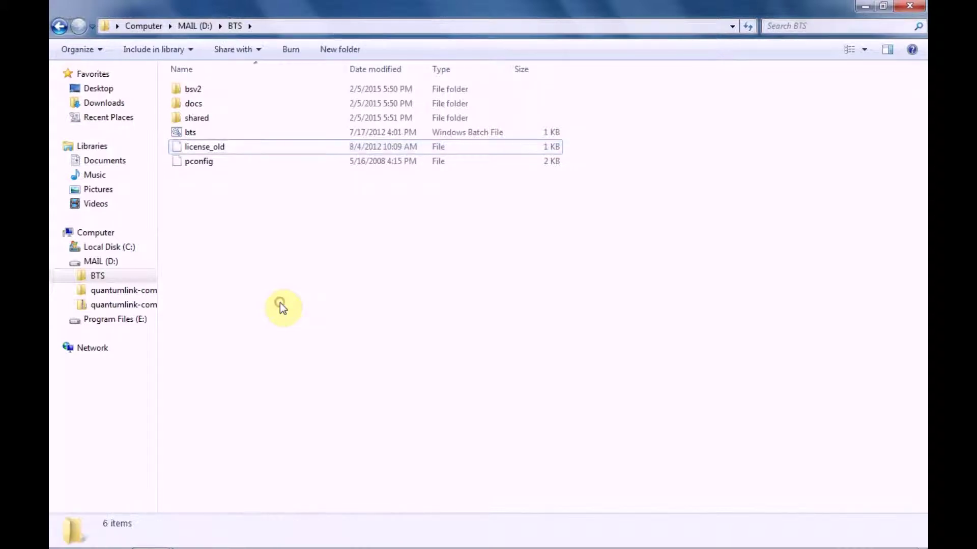
right_click(280, 303)
click(312, 397)
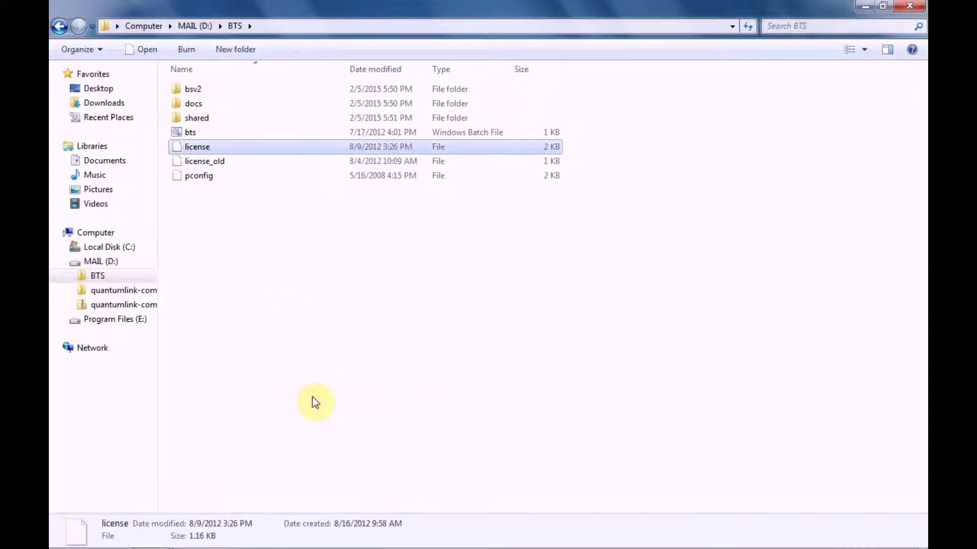
Start the server with bts.bat, allowing Java through the firewall and dismissing the registration warning.
double_click(187, 132)
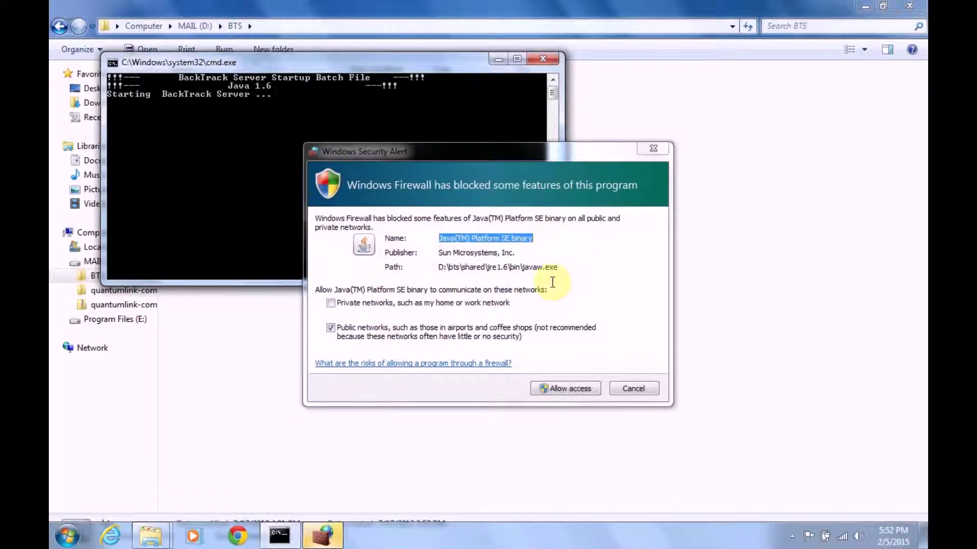
click(588, 393)
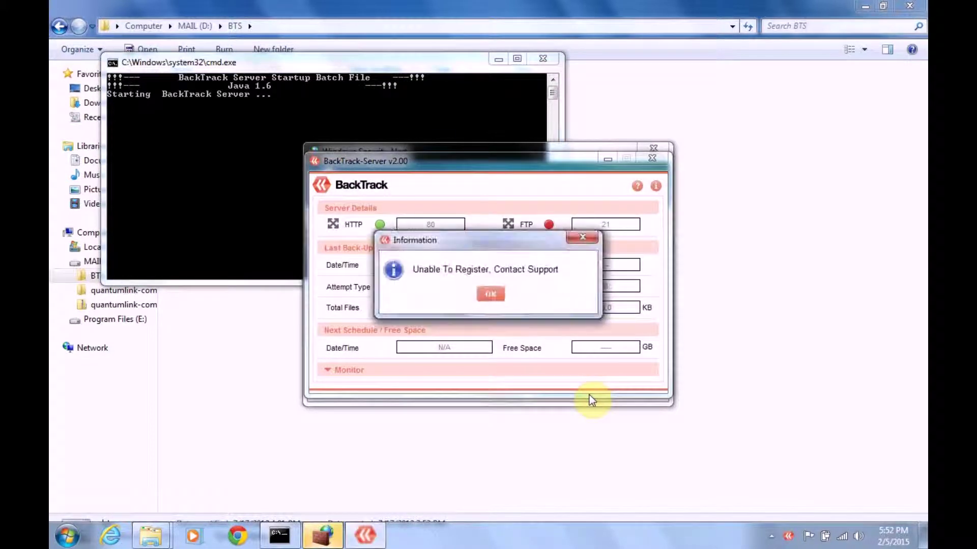
click(489, 299)
click(499, 59)
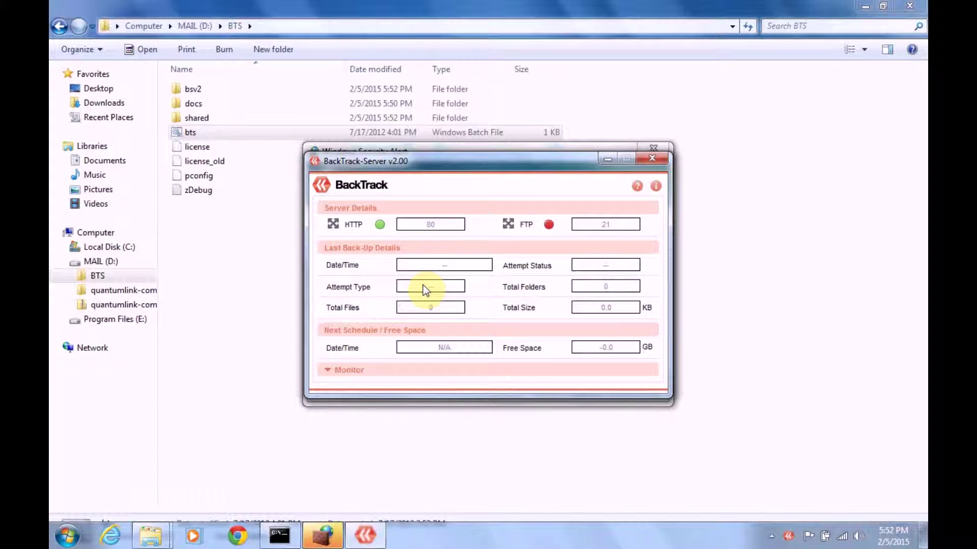
click(243, 525)
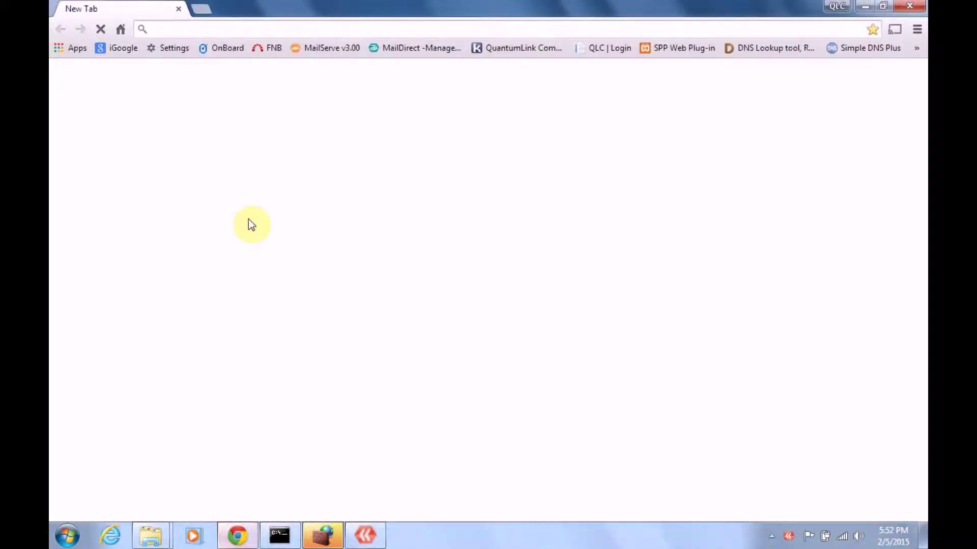
click(245, 32)
text(htt)
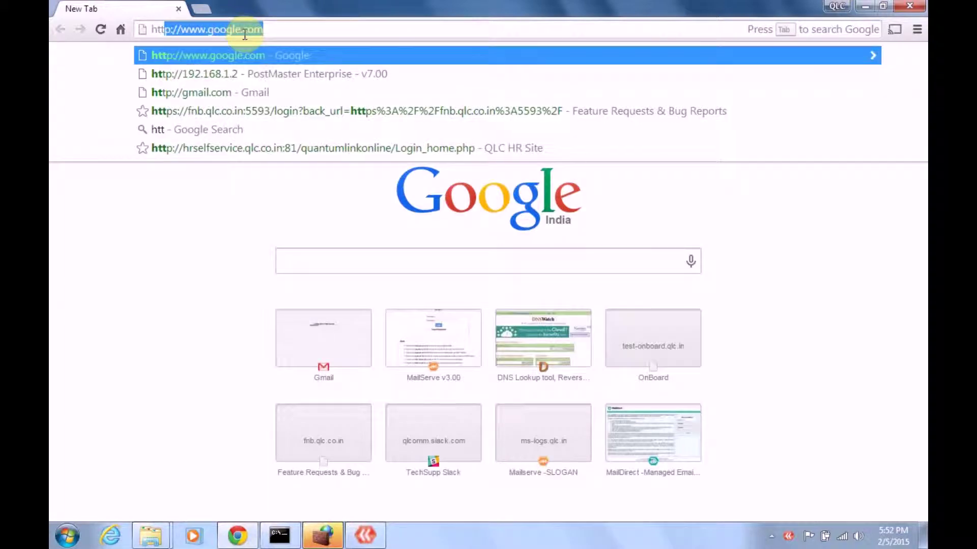
text(p://loc)
key(Delete)
text(alhost)
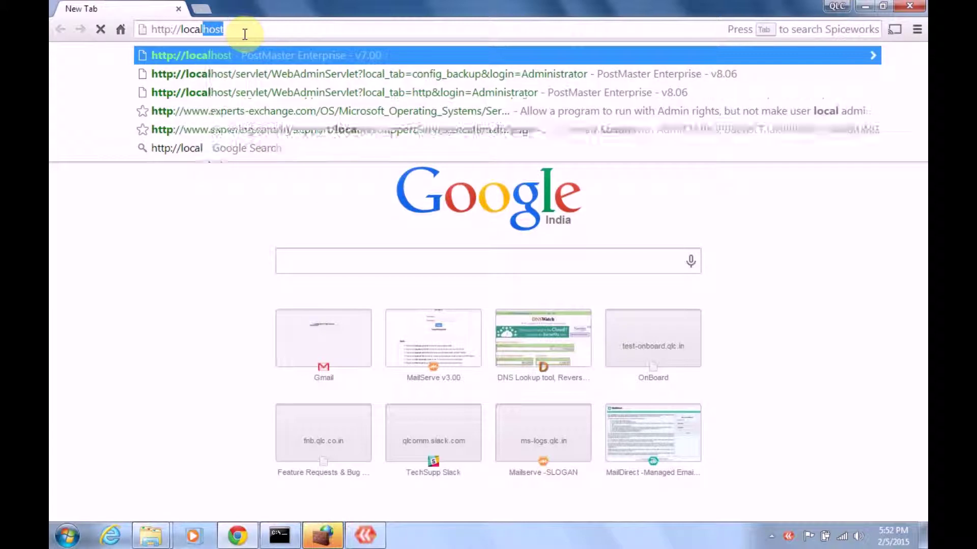
key(Return)
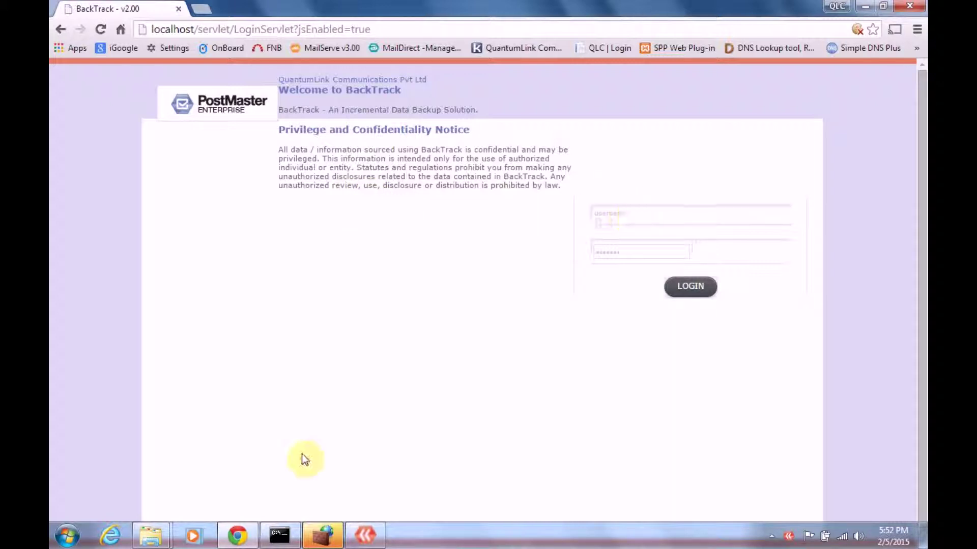
click(333, 539)
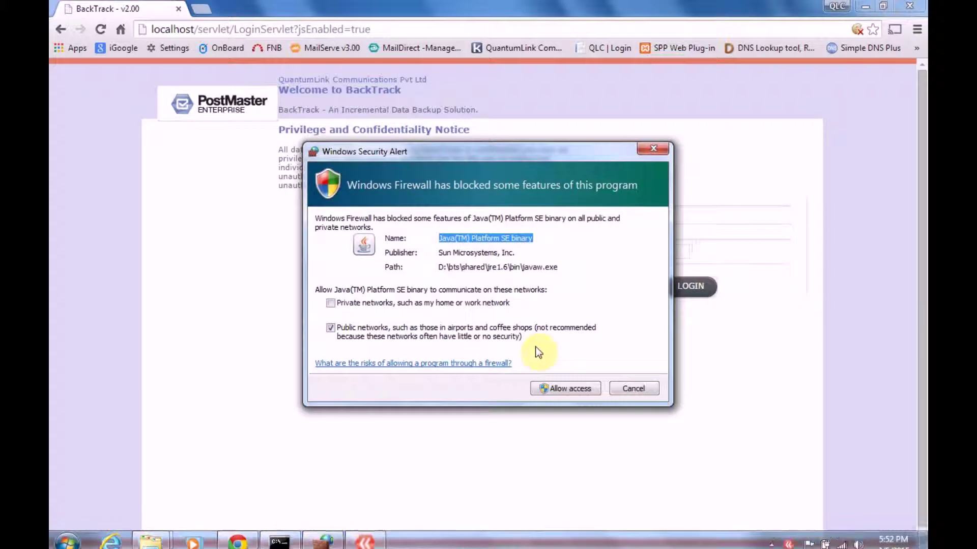
click(576, 390)
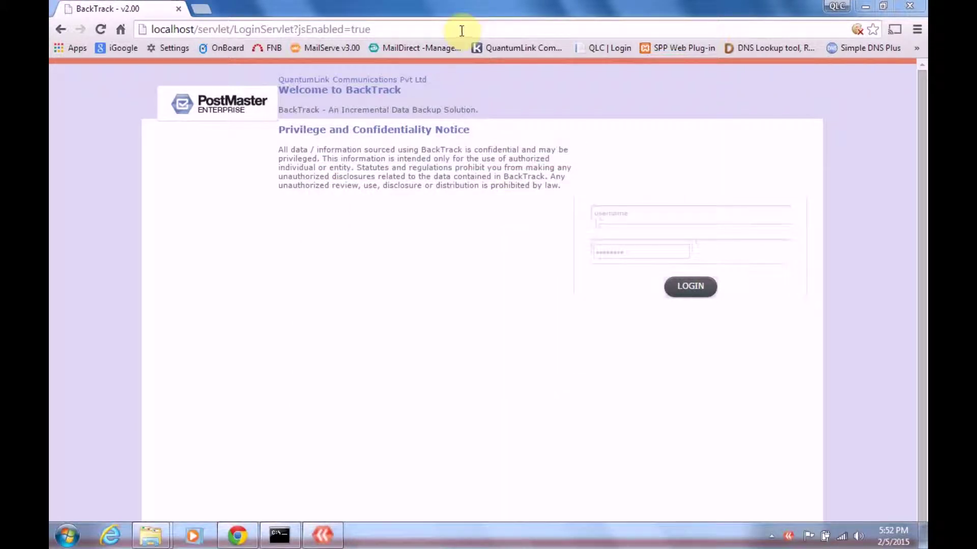
click(463, 30)
key(Return)
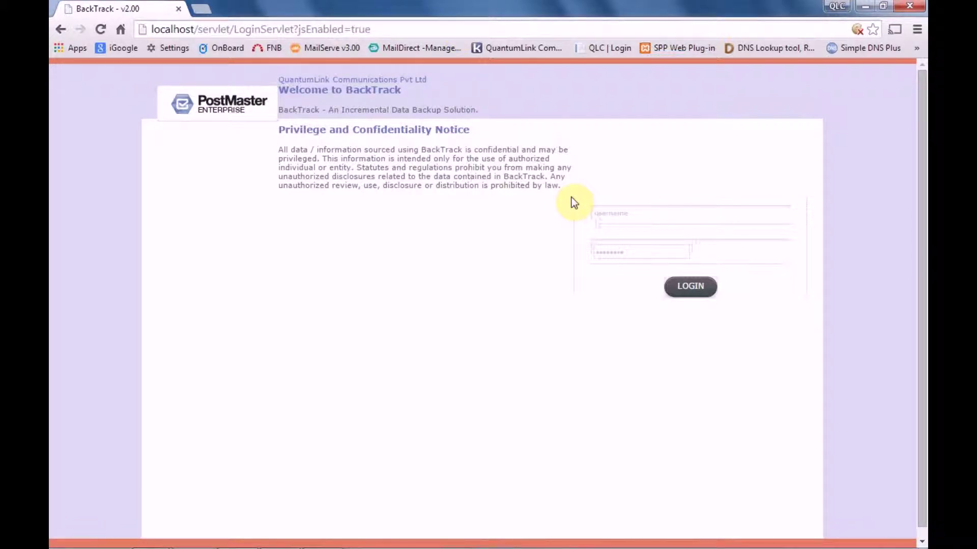
Log in as admin with the admin password, then log out of the dashboard.
click(628, 211)
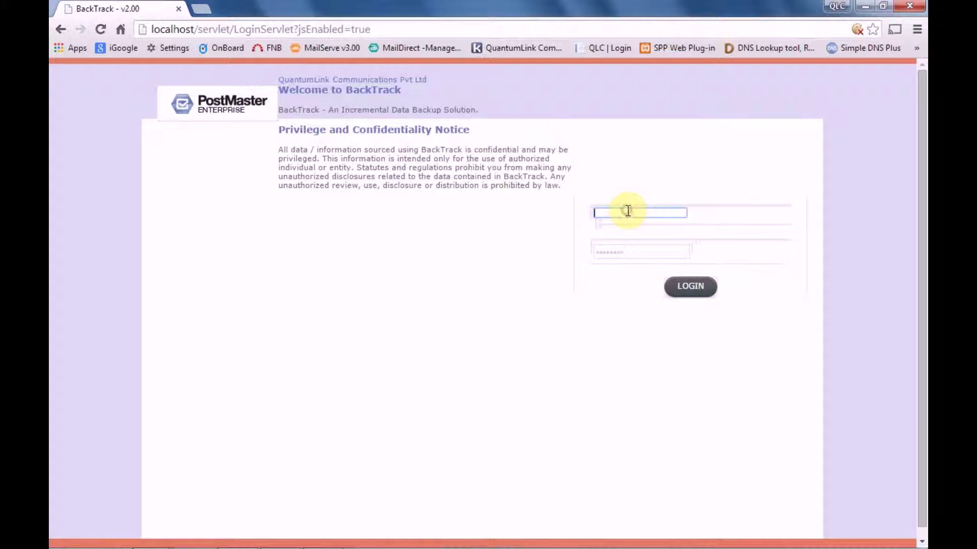
text(admin)
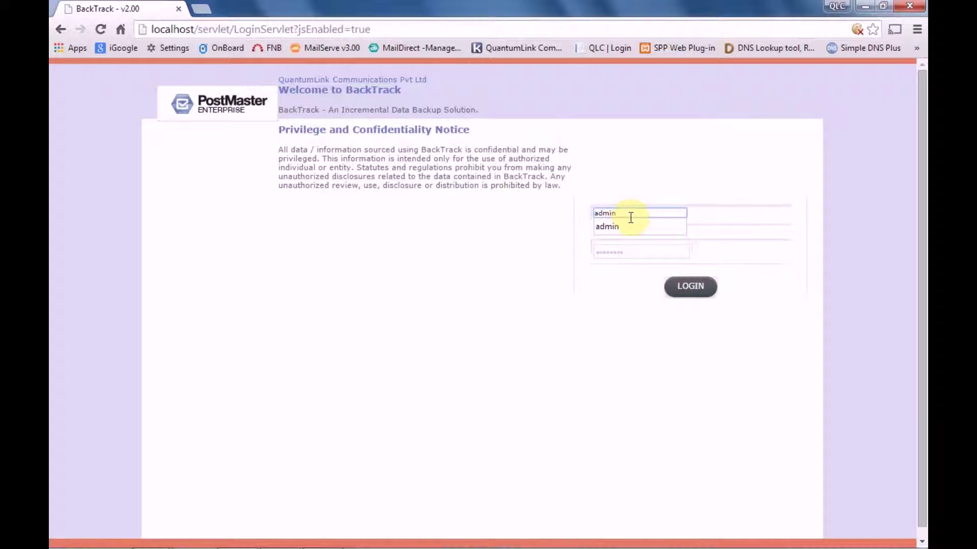
click(630, 224)
click(635, 253)
text(a)
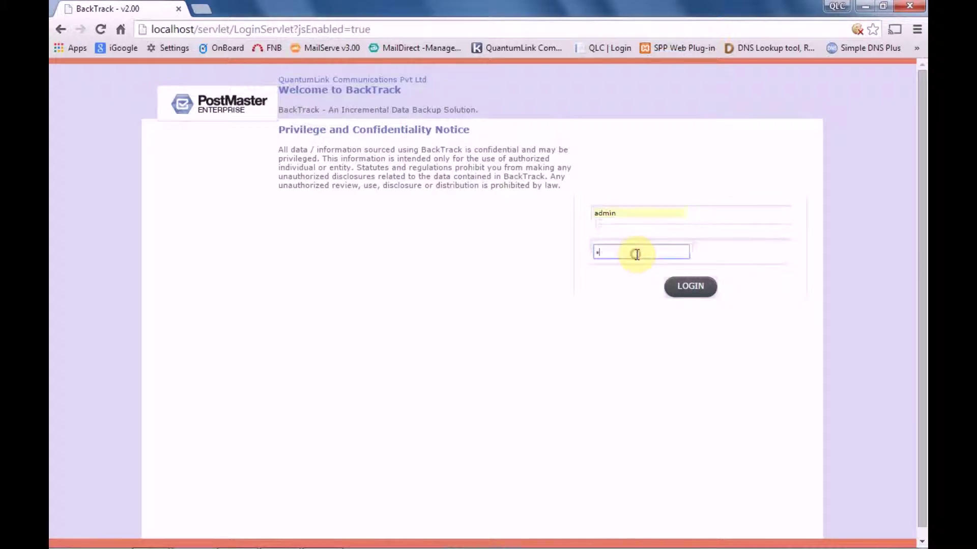
key(Return)
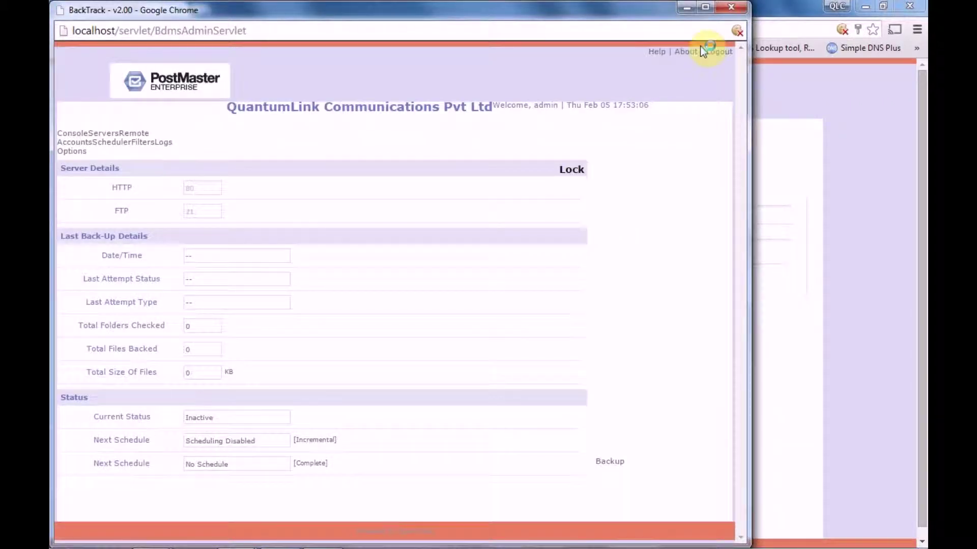
click(722, 54)
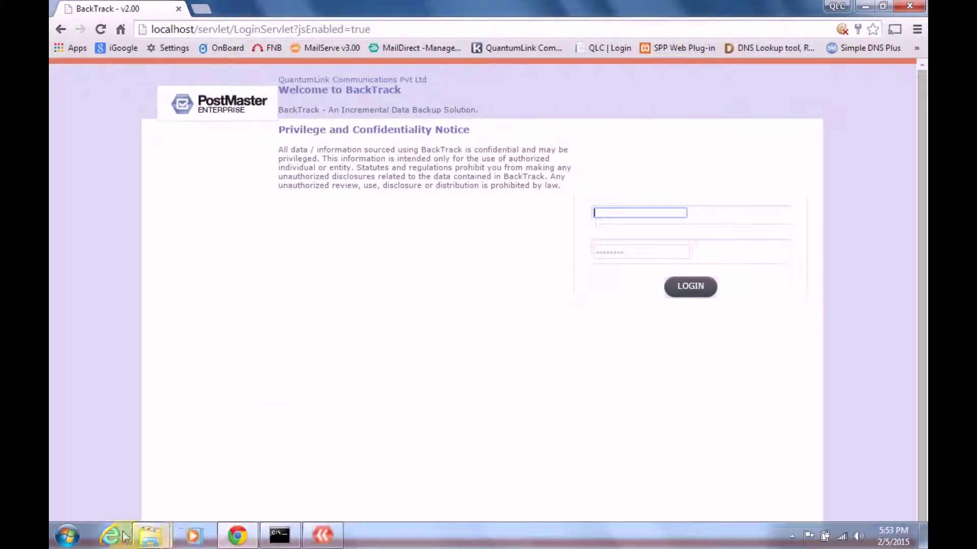
click(112, 535)
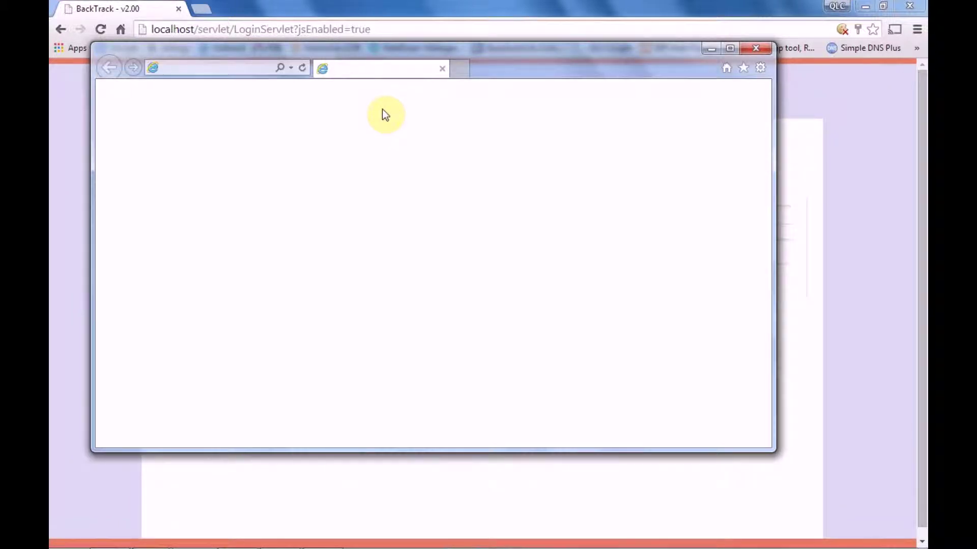
click(730, 49)
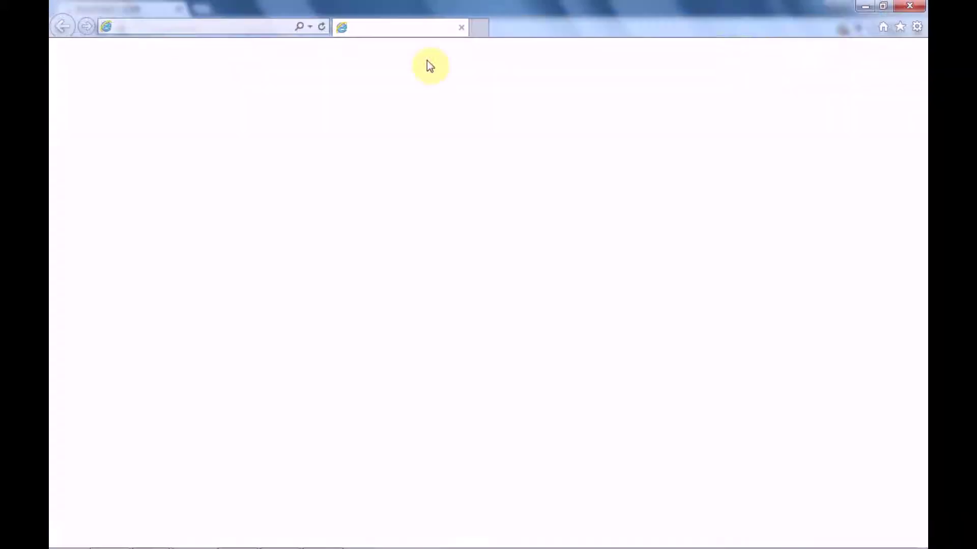
click(274, 24)
text(ht)
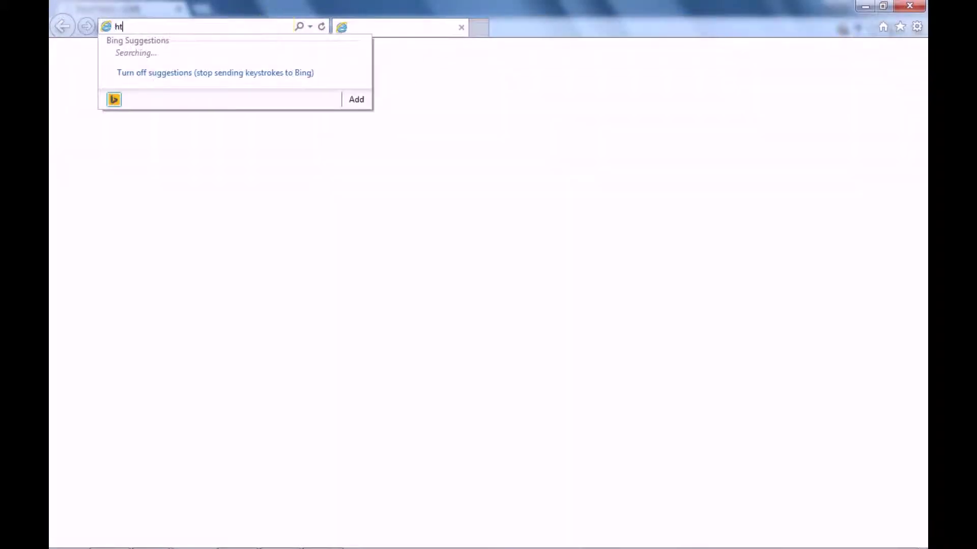
text(tp://localhos)
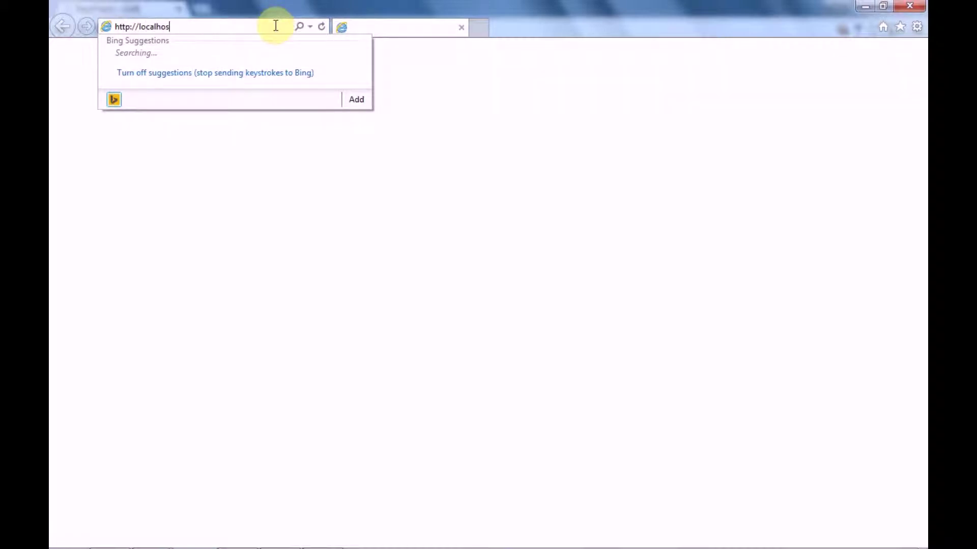
text(:80)
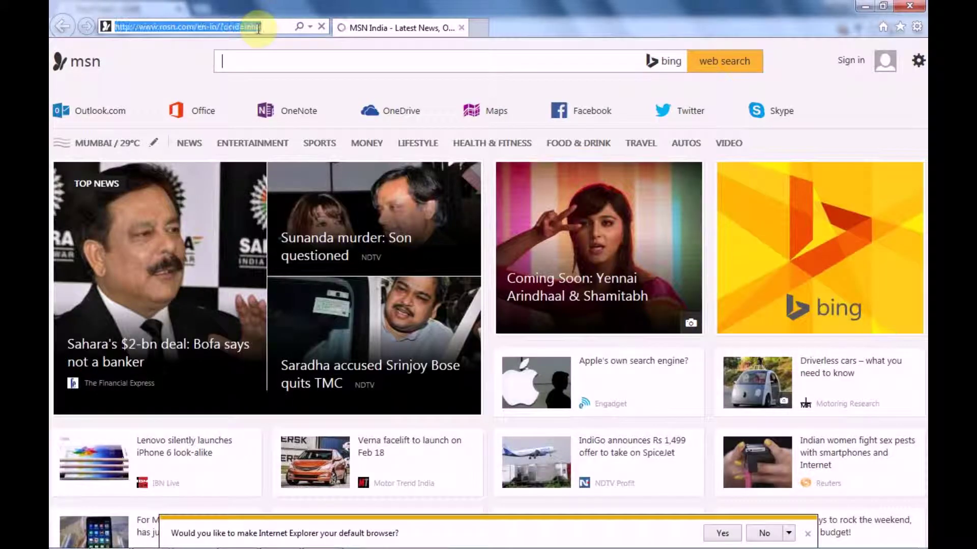
text(localhost)
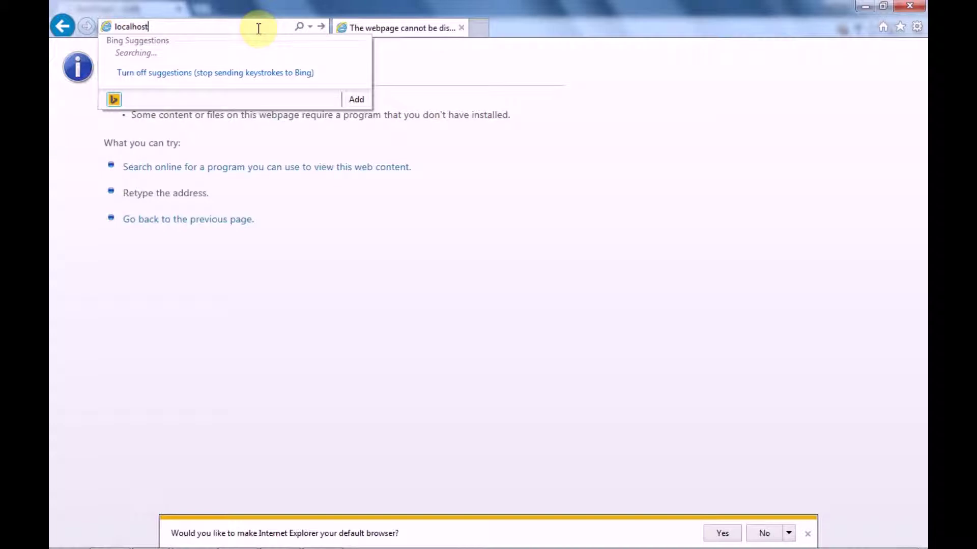
text(:80)
key(Return)
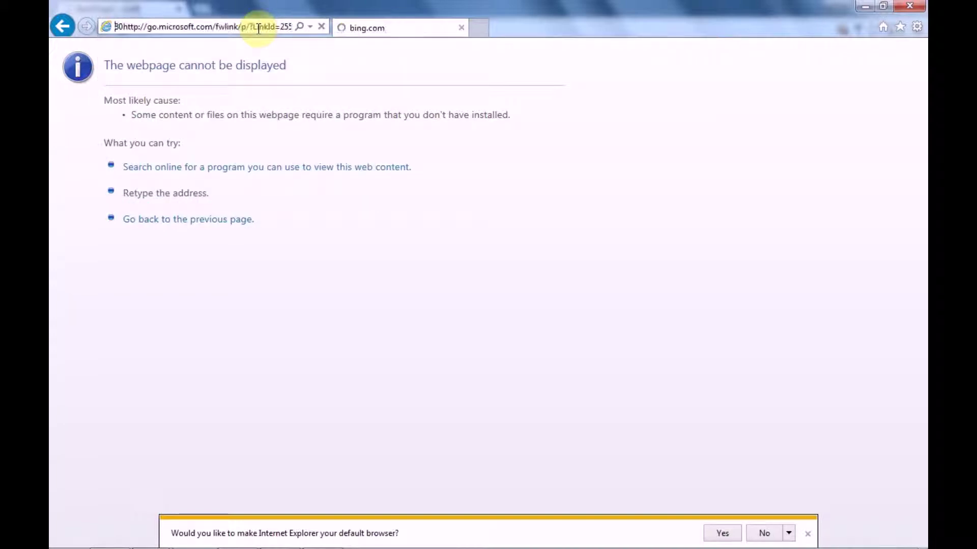
click(222, 28)
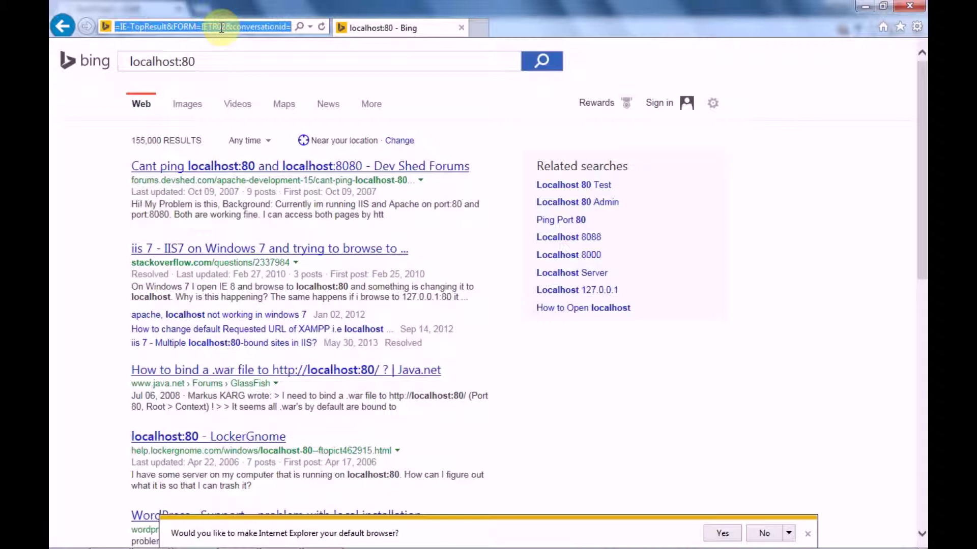
key(BackSpace)
text(htt)
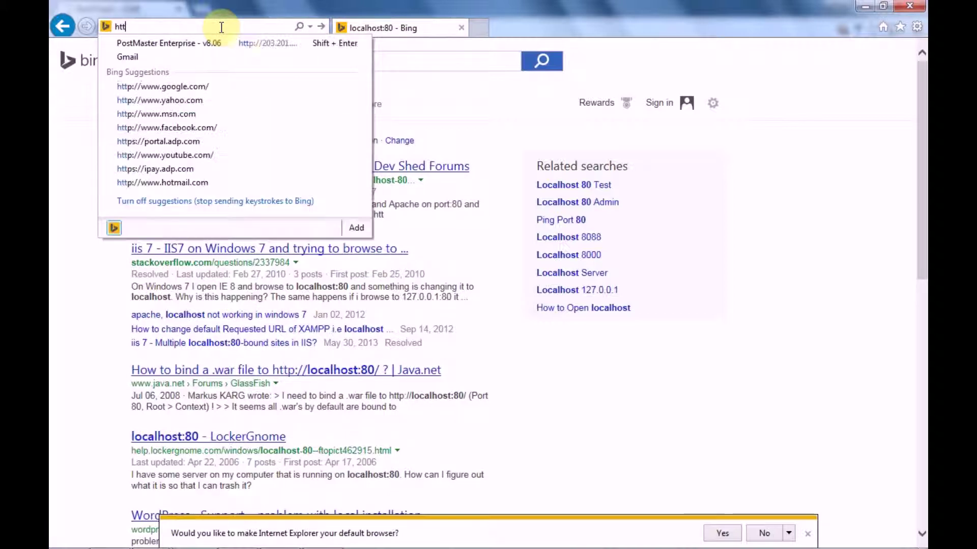
text(p://)
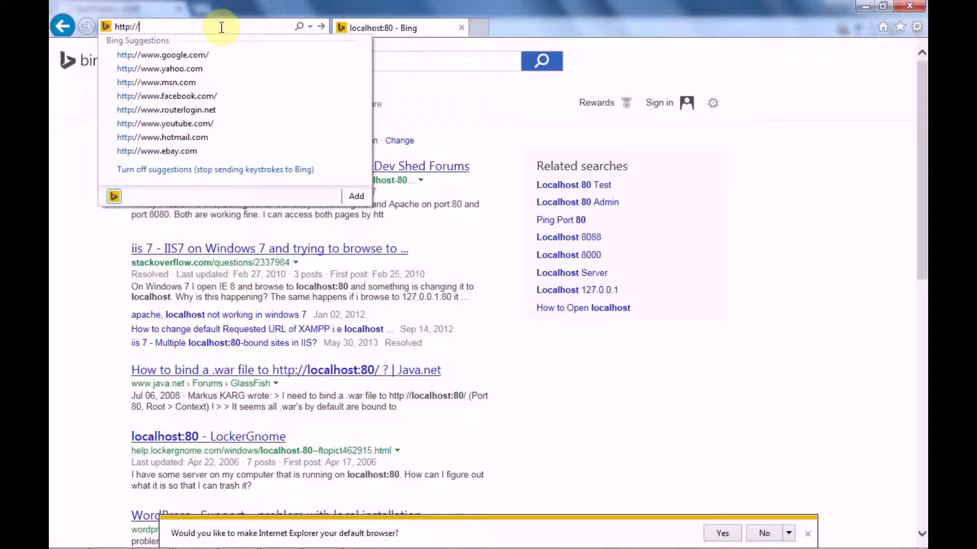
text(localhost:80)
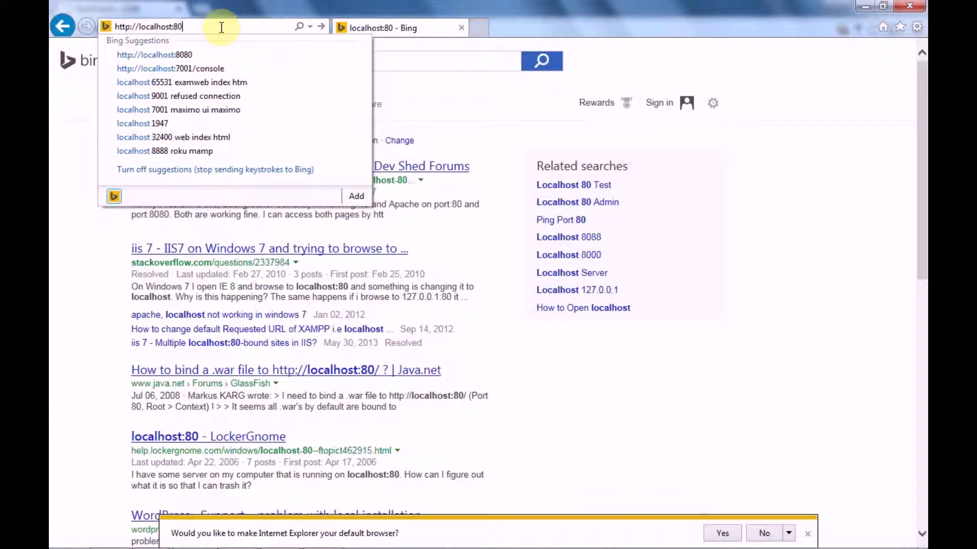
key(Return)
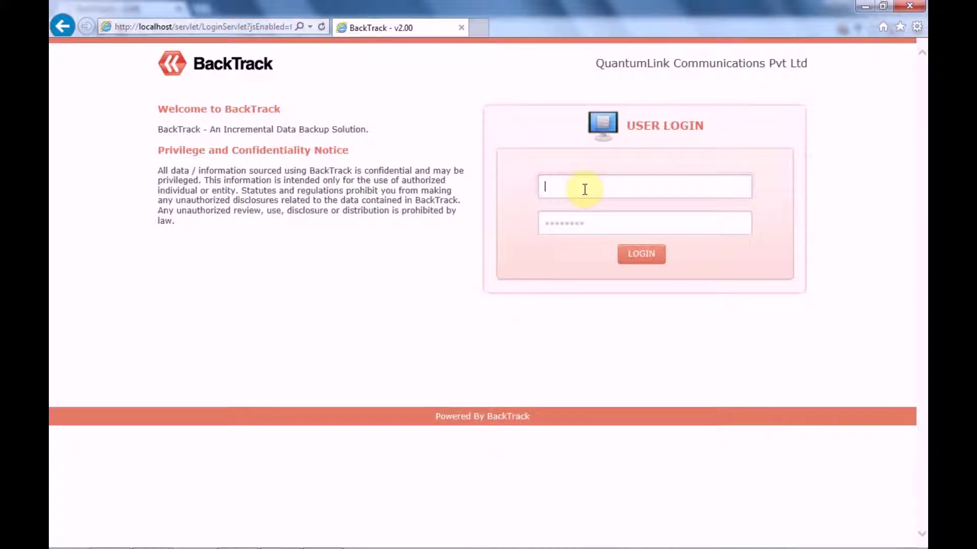
Enter username admin and the account password, then submit the login.
text(admin)
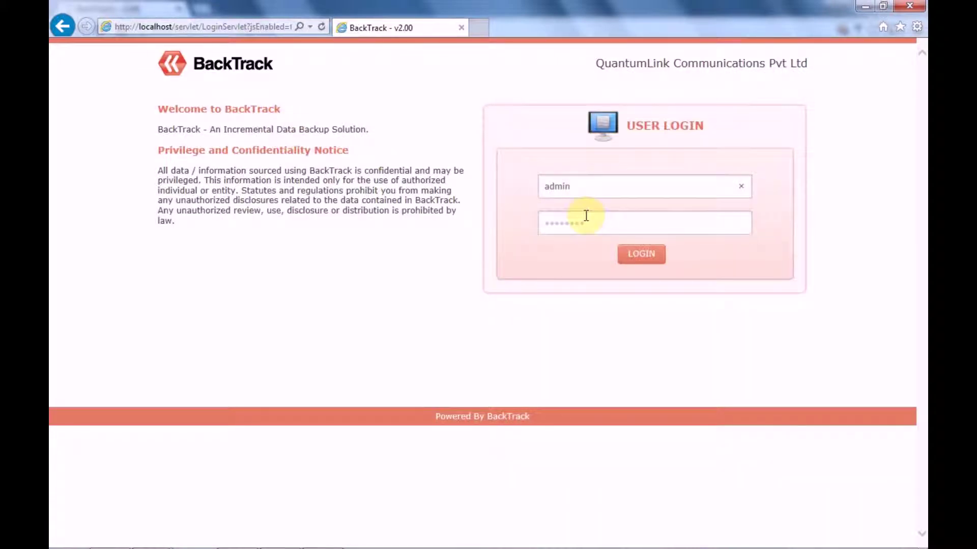
click(586, 221)
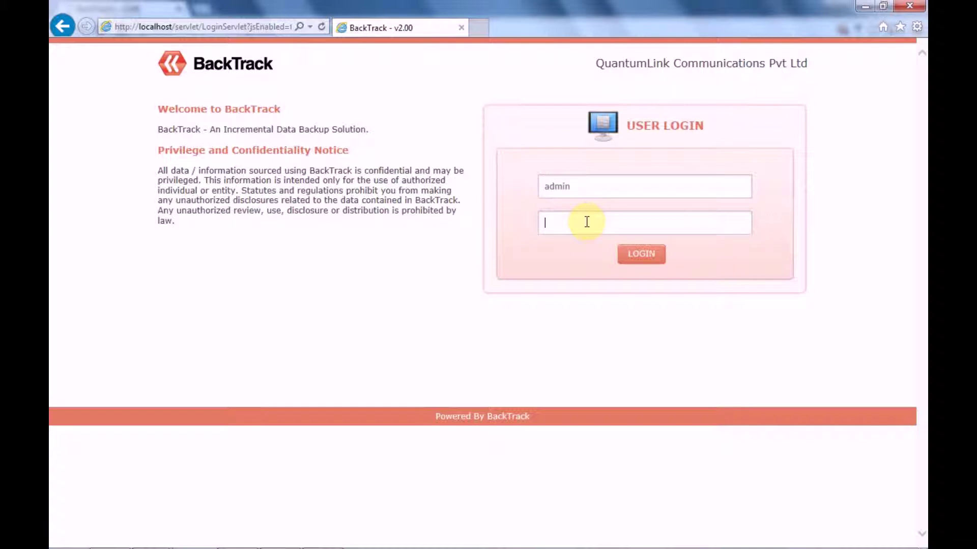
key(BackSpace)
key(BackSpace)
click(642, 253)
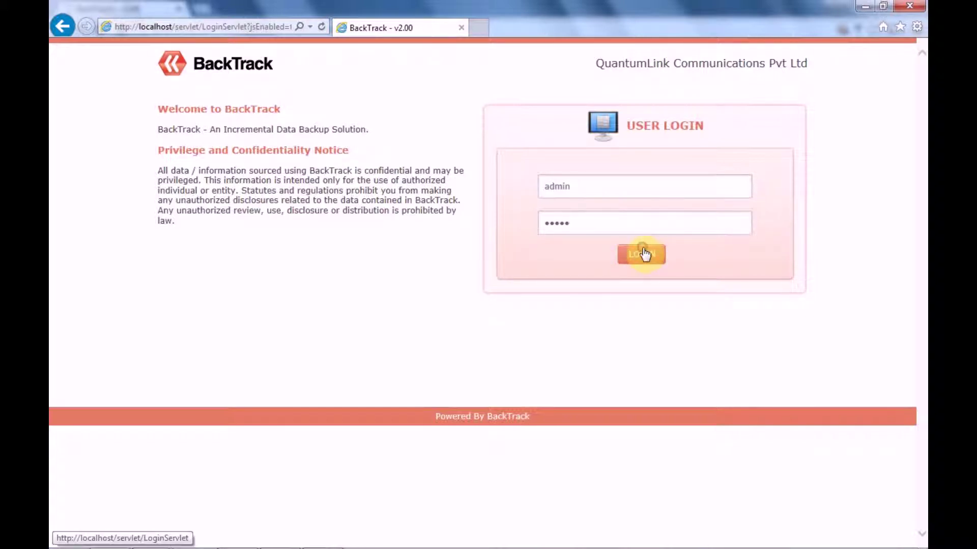
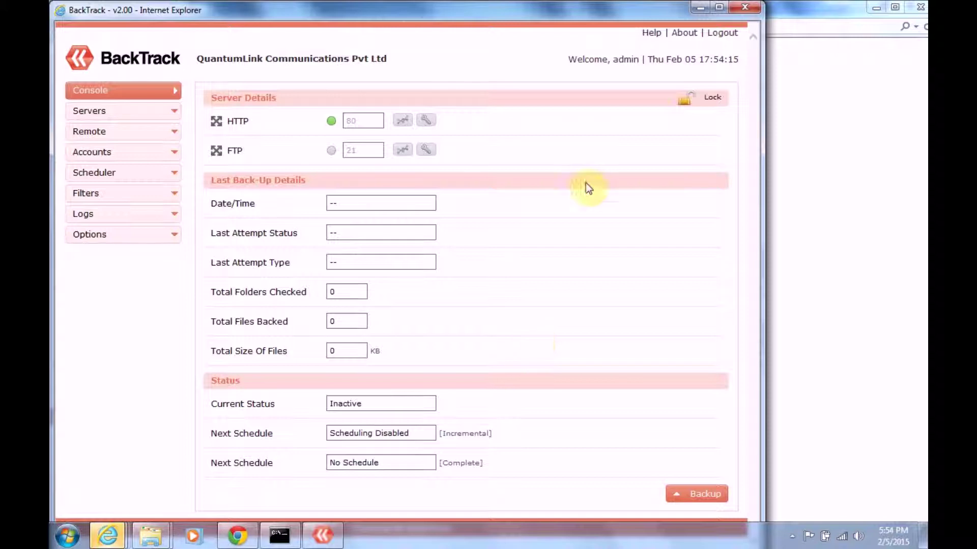
Minimize all the open browser and folder windows to clear the desktop.
click(706, 8)
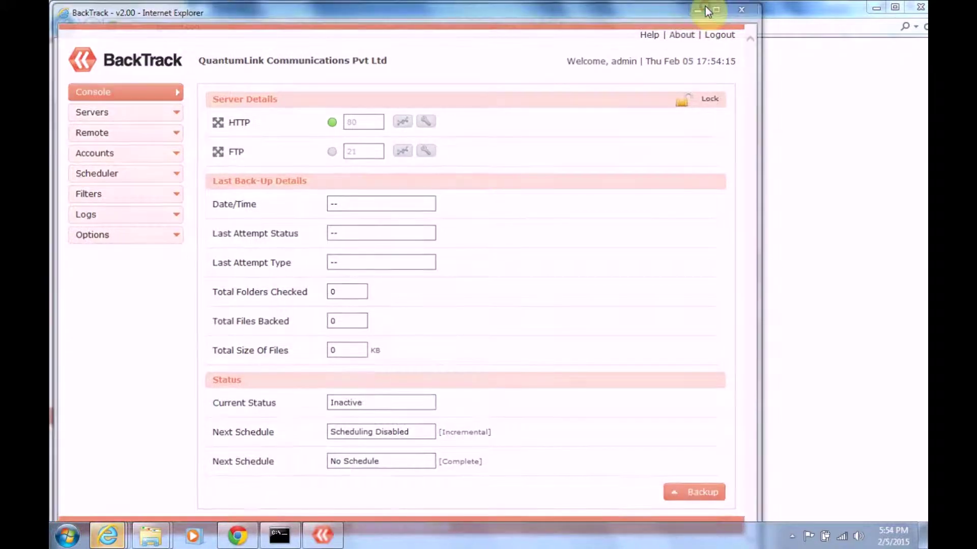
click(871, 8)
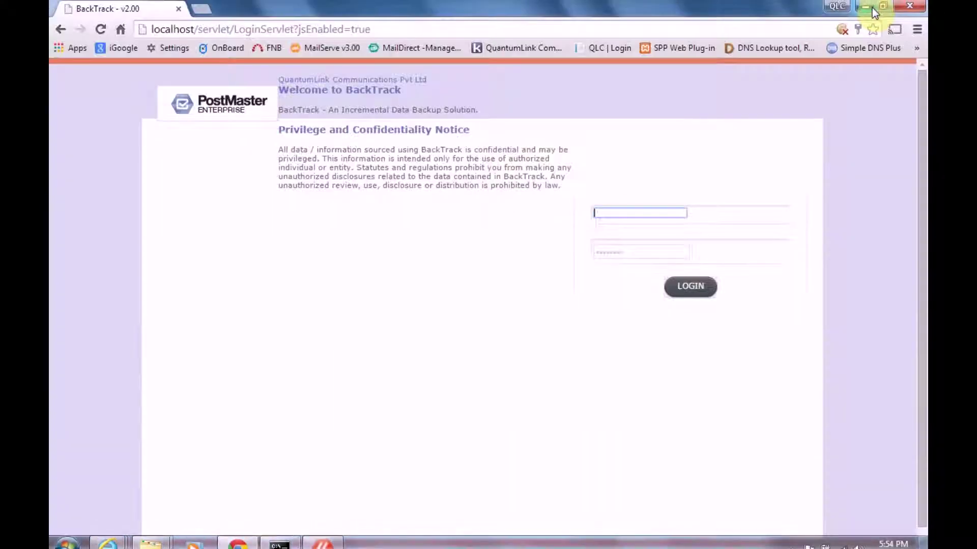
click(871, 7)
click(871, 7)
click(872, 8)
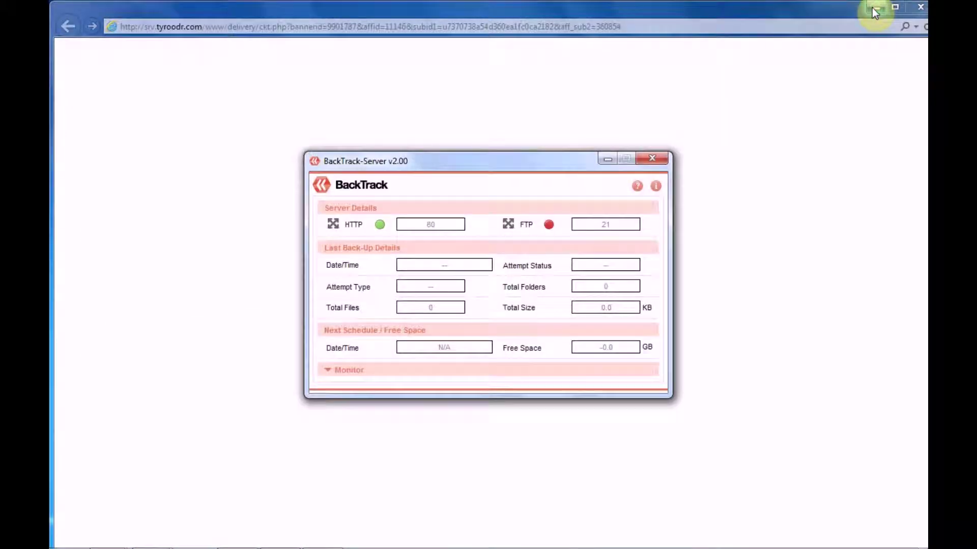
click(873, 8)
Restore the MAIL (D:) folder window and select the BTUv2-Setup installer.
mouse_move(275, 547)
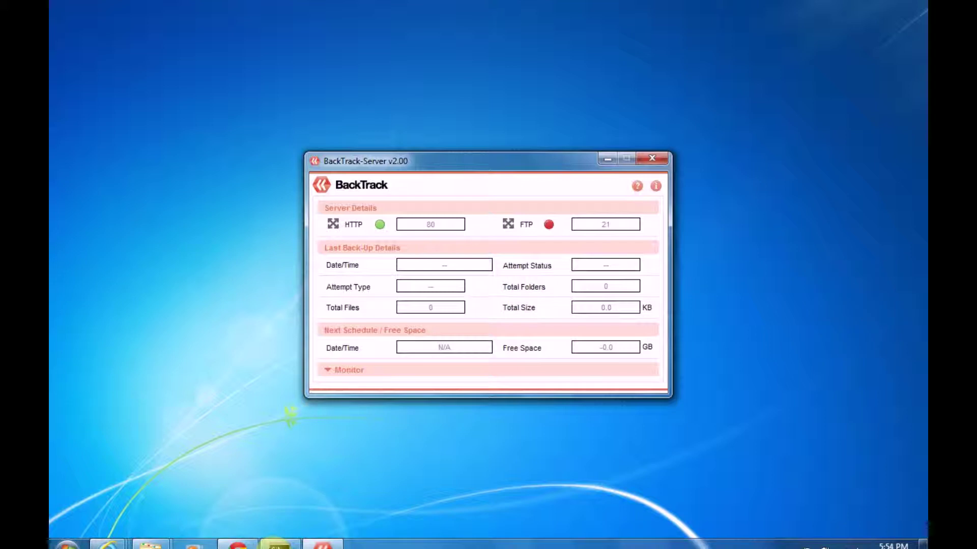
click(152, 541)
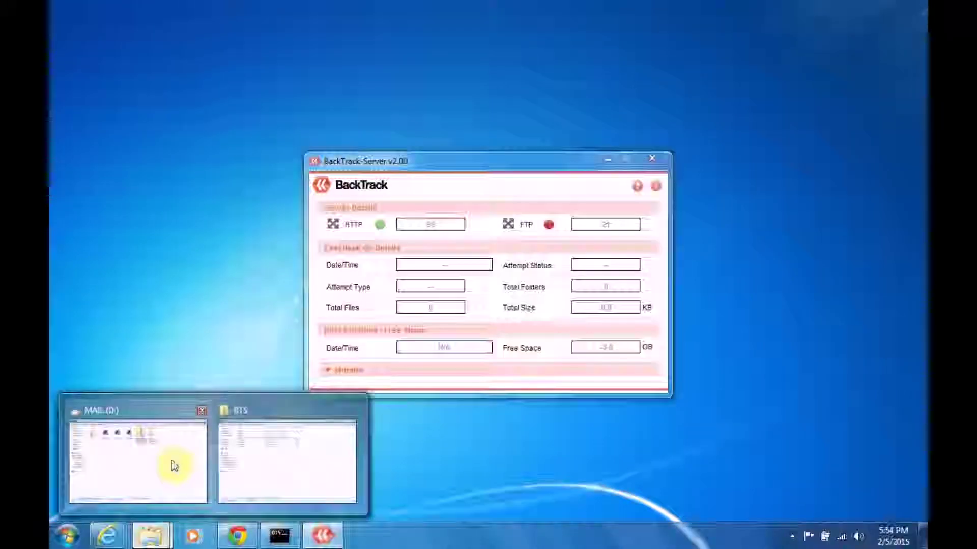
mouse_move(172, 459)
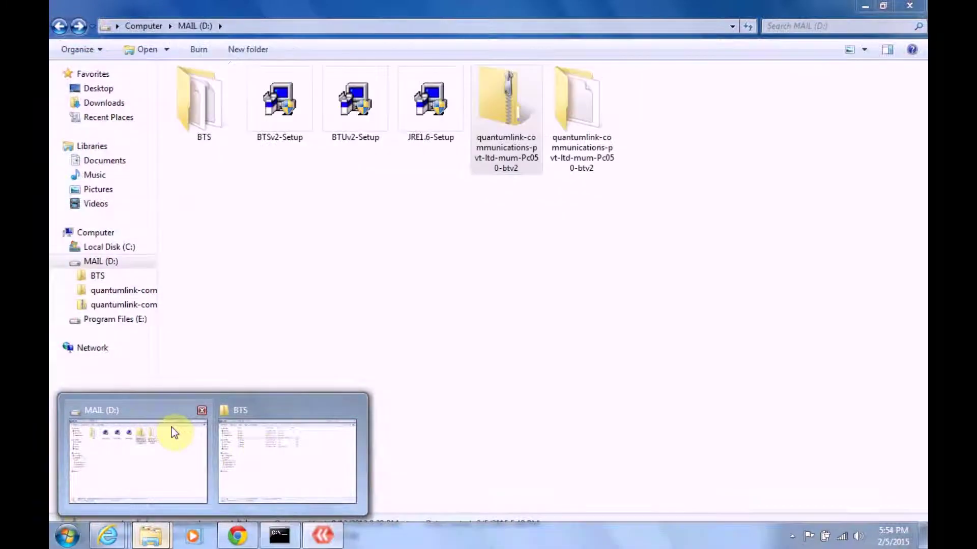
click(172, 428)
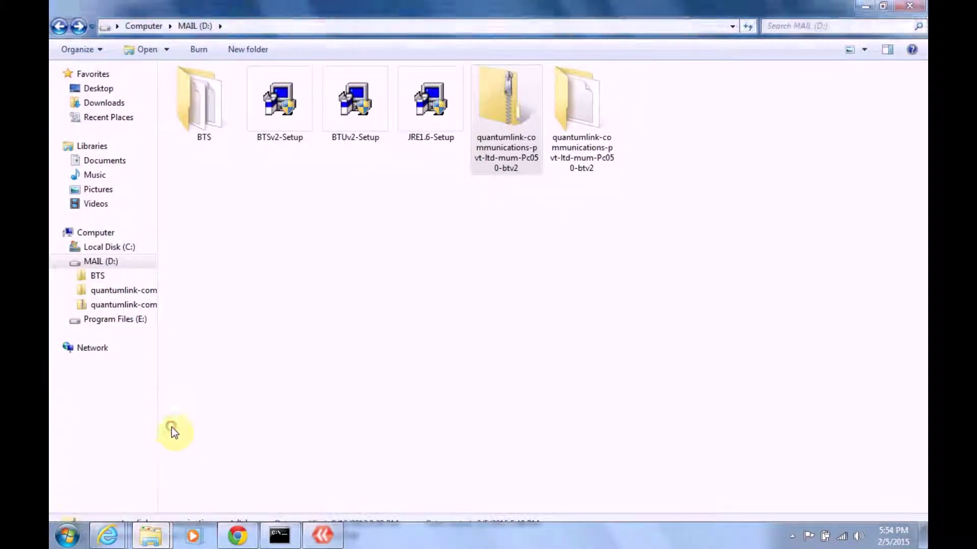
click(345, 120)
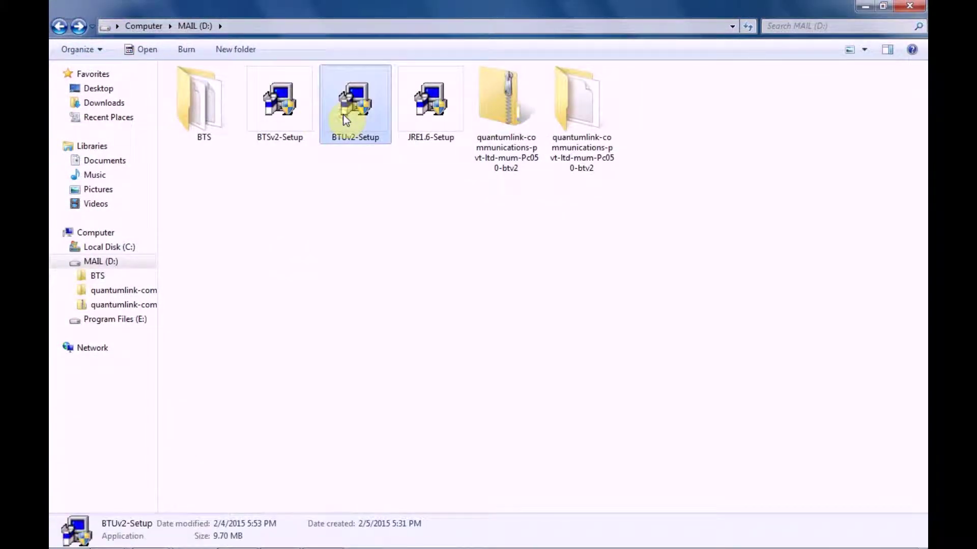
Launch BTUv2-Setup, accept the licence and move past the welcome and ReadMe pages.
double_click(346, 120)
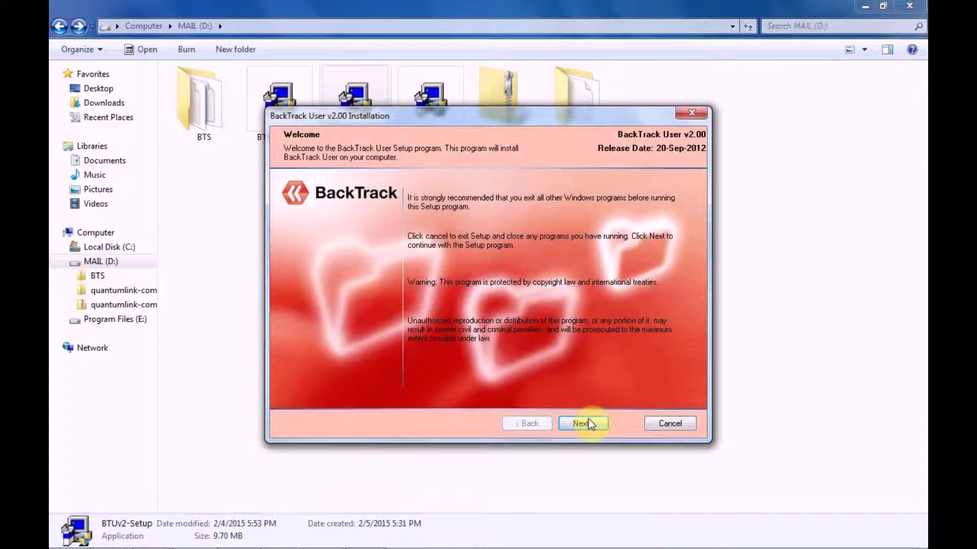
click(586, 422)
click(587, 422)
click(589, 421)
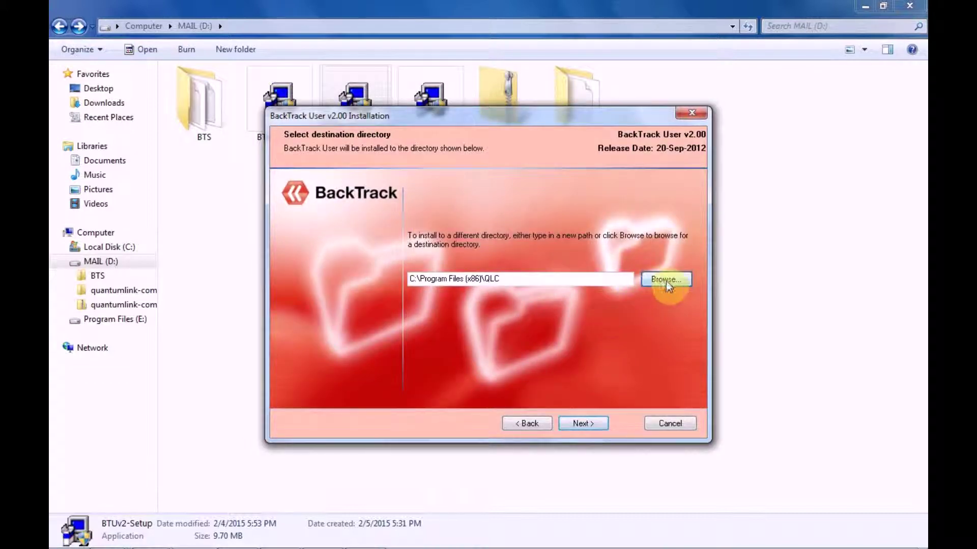
Set the install destination to a new BTU folder on Program Files (E:).
click(666, 279)
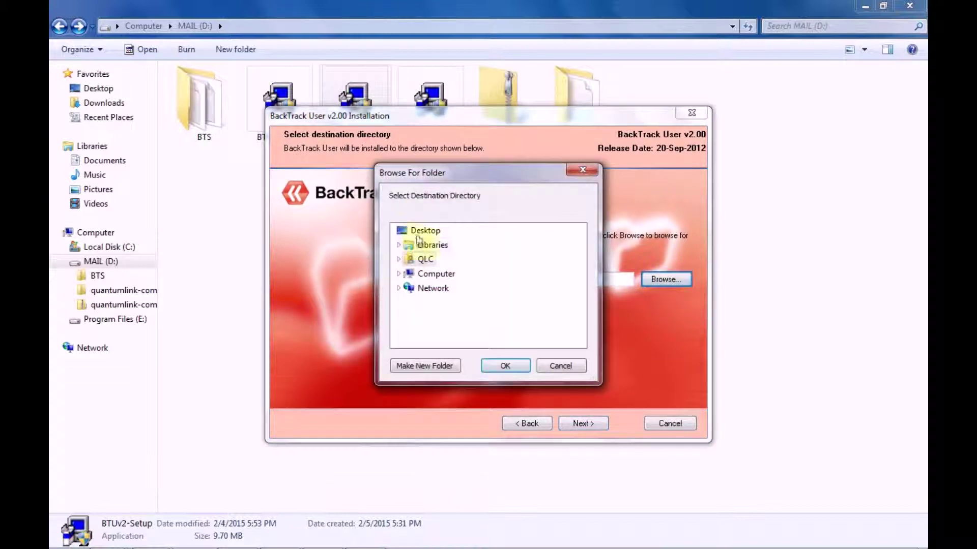
click(402, 274)
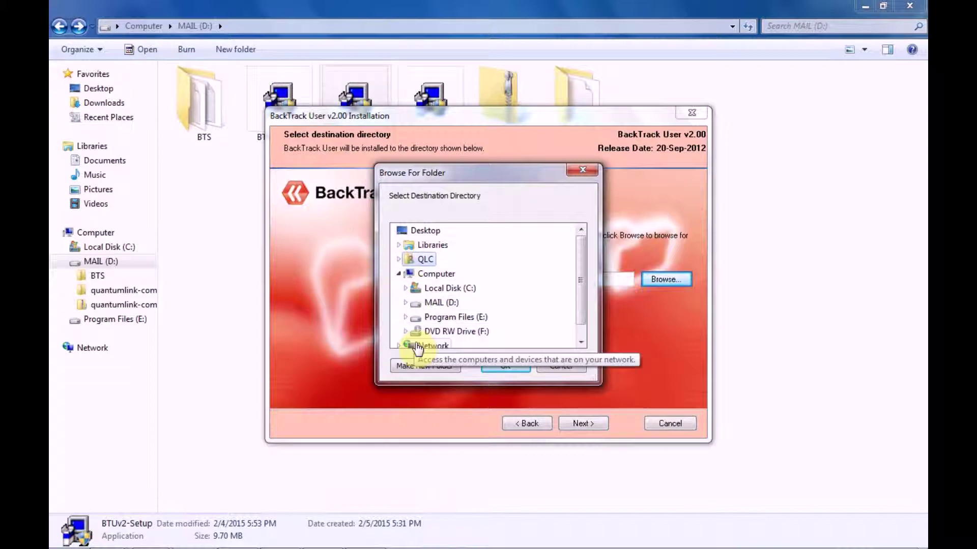
click(411, 320)
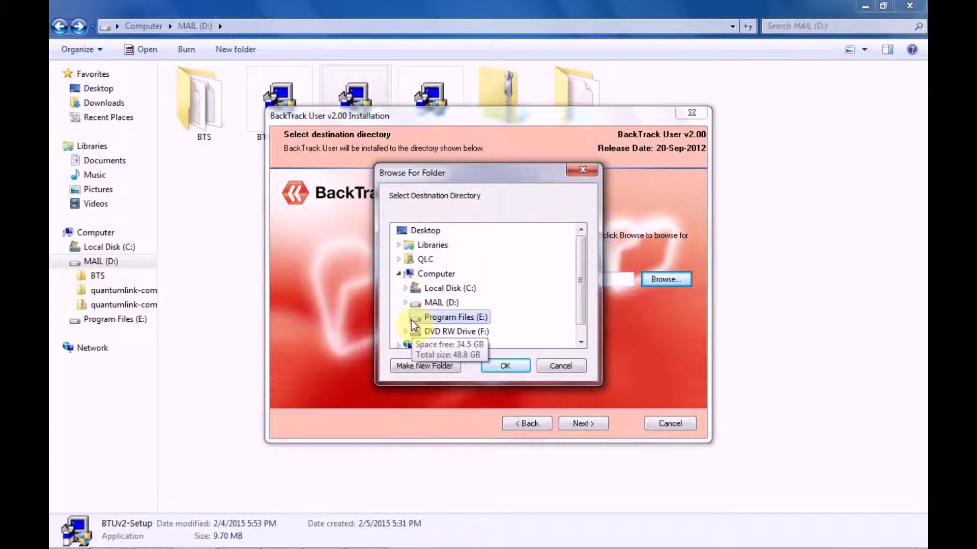
click(439, 366)
text(BTU)
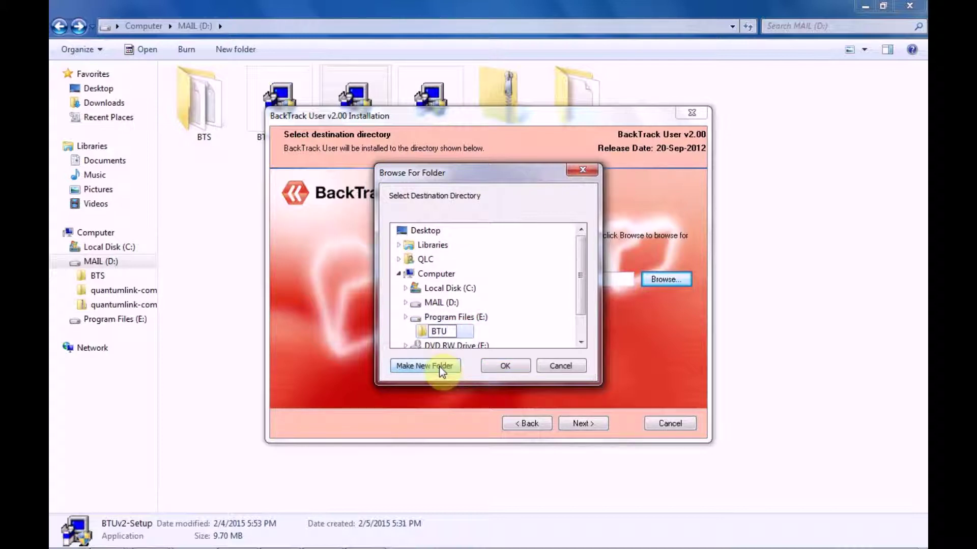
click(508, 366)
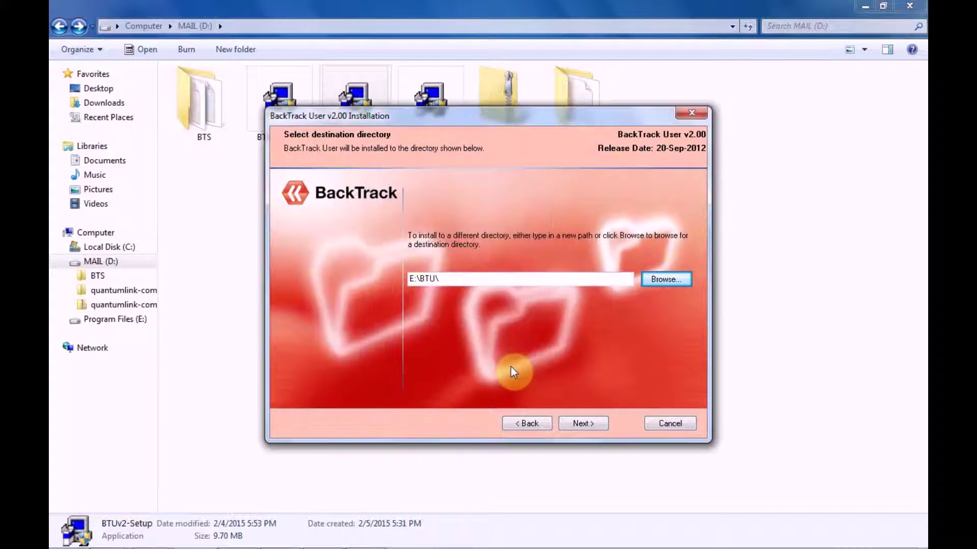
click(582, 422)
Keep the default program folder, install BackTrack User into E:\BTU\, and finish setup.
click(584, 425)
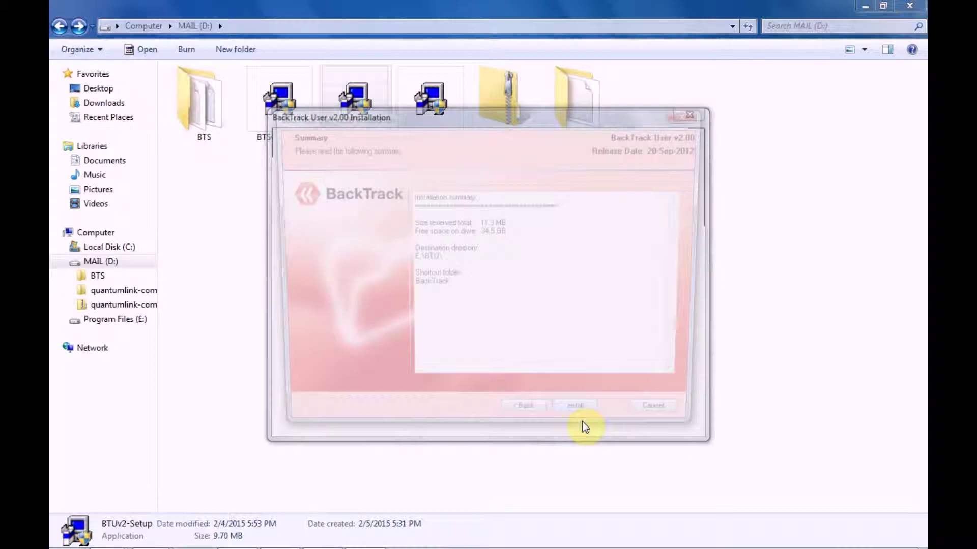
click(583, 425)
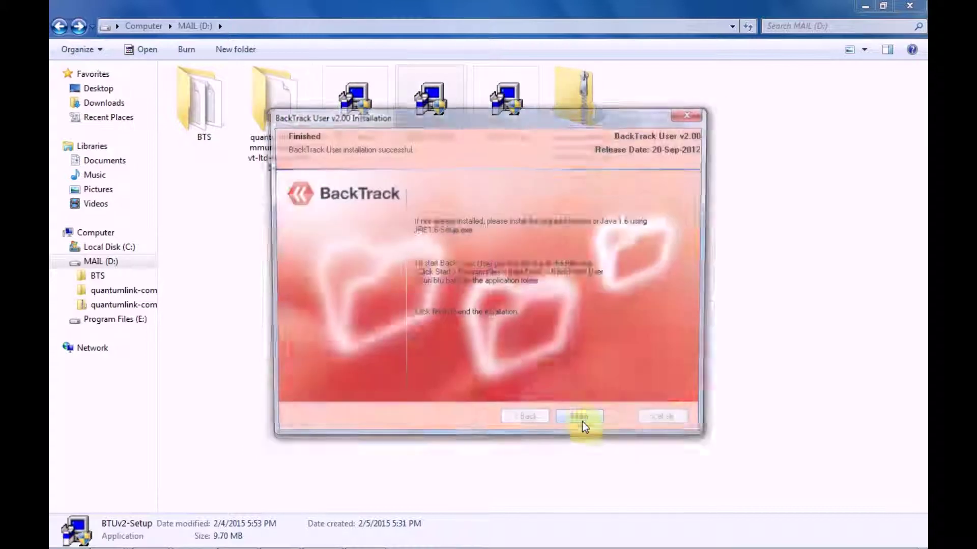
click(583, 424)
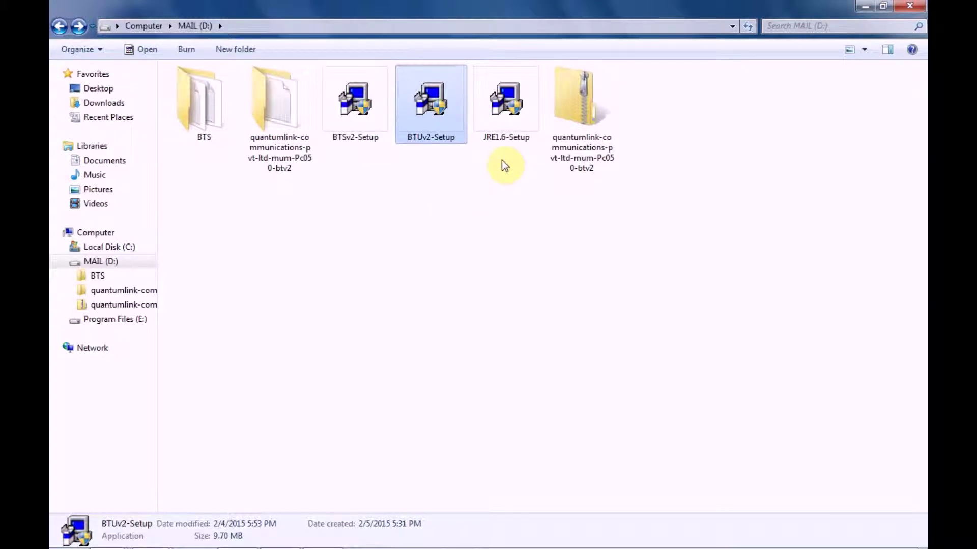
Install JRE 1.6 from JRE1.6-Setup into the E:\BTU folder and finish.
double_click(505, 123)
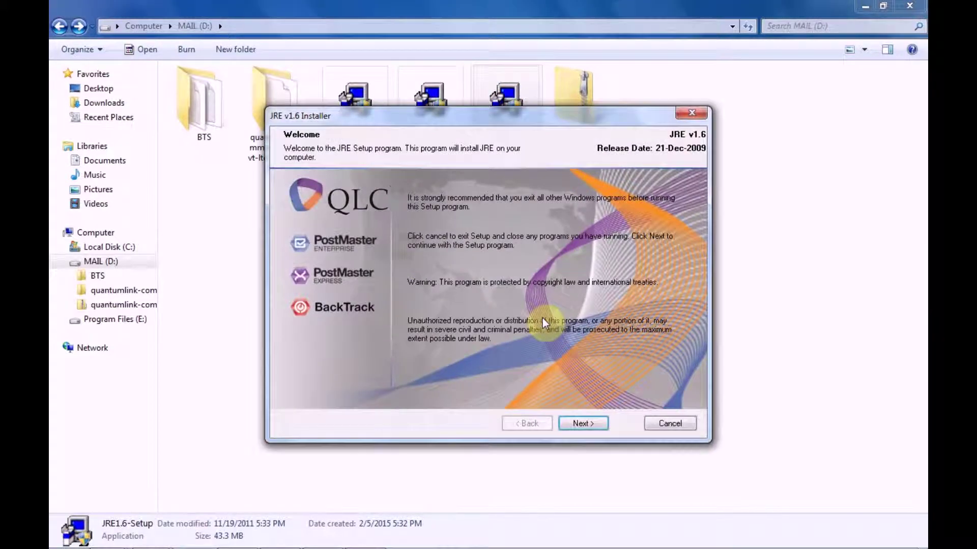
click(584, 426)
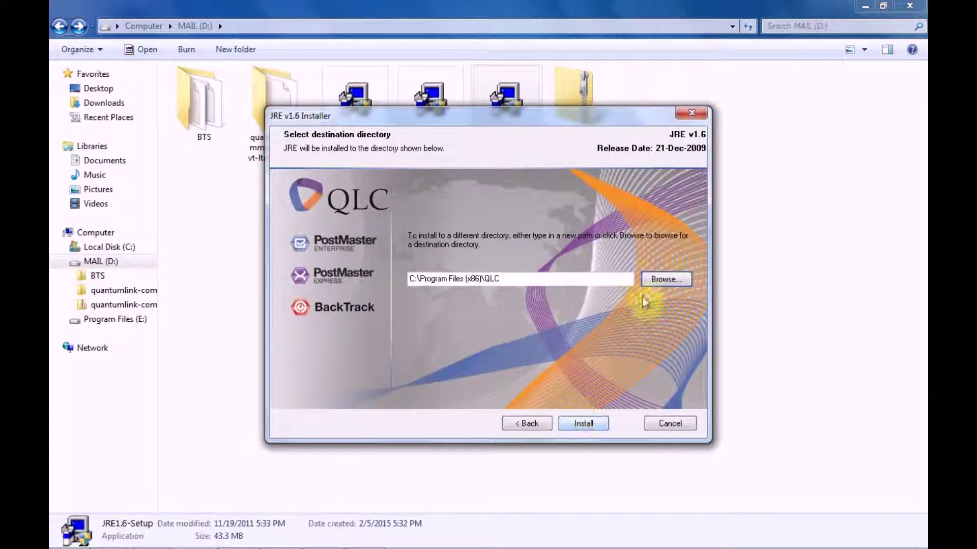
click(664, 280)
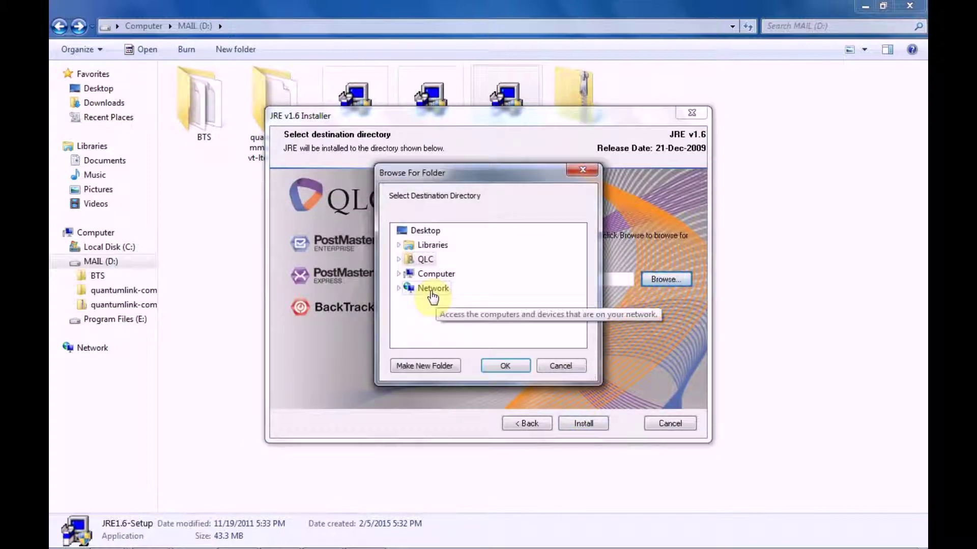
double_click(412, 278)
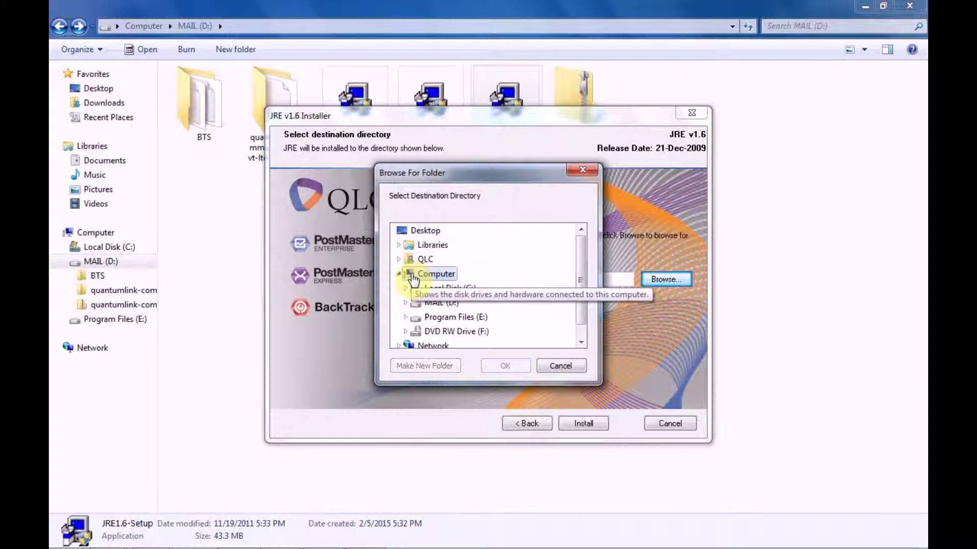
double_click(425, 320)
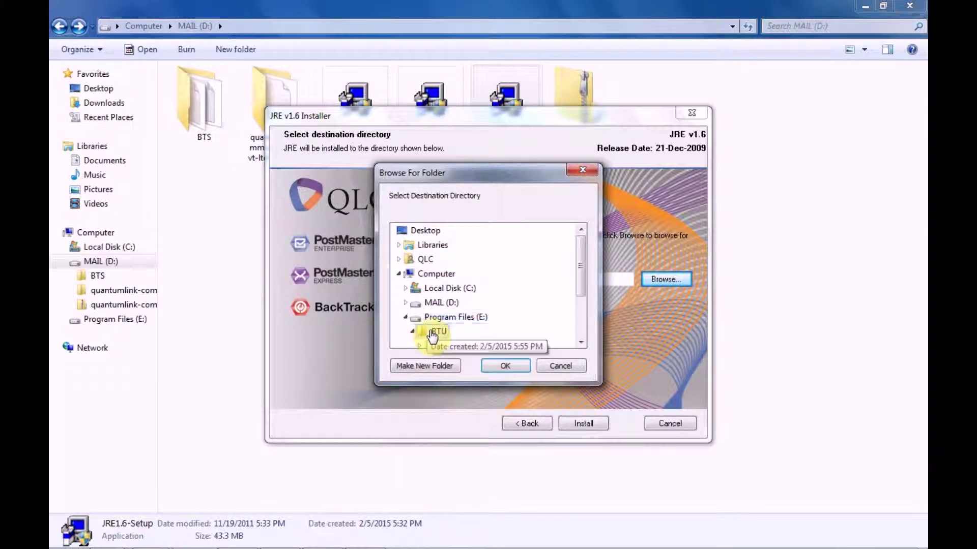
click(436, 331)
click(506, 365)
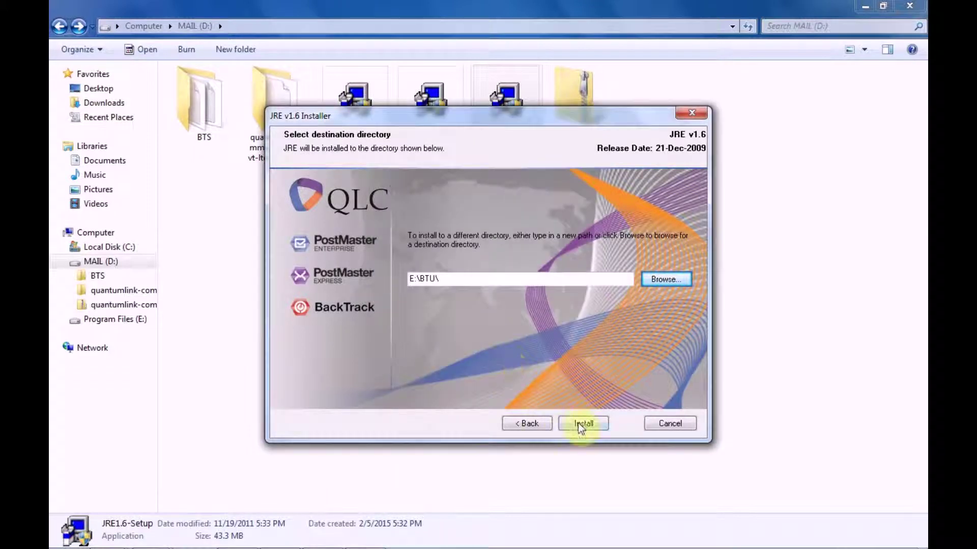
click(579, 424)
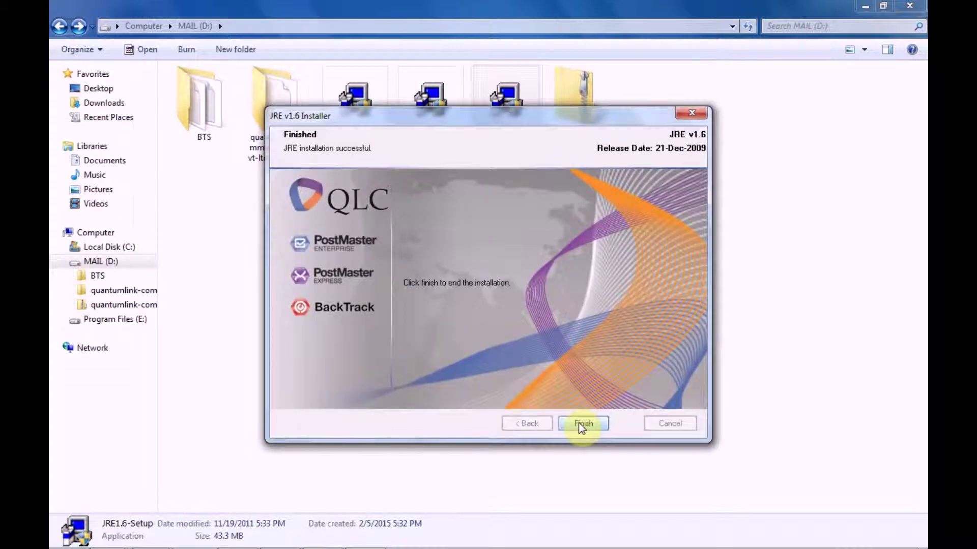
click(582, 425)
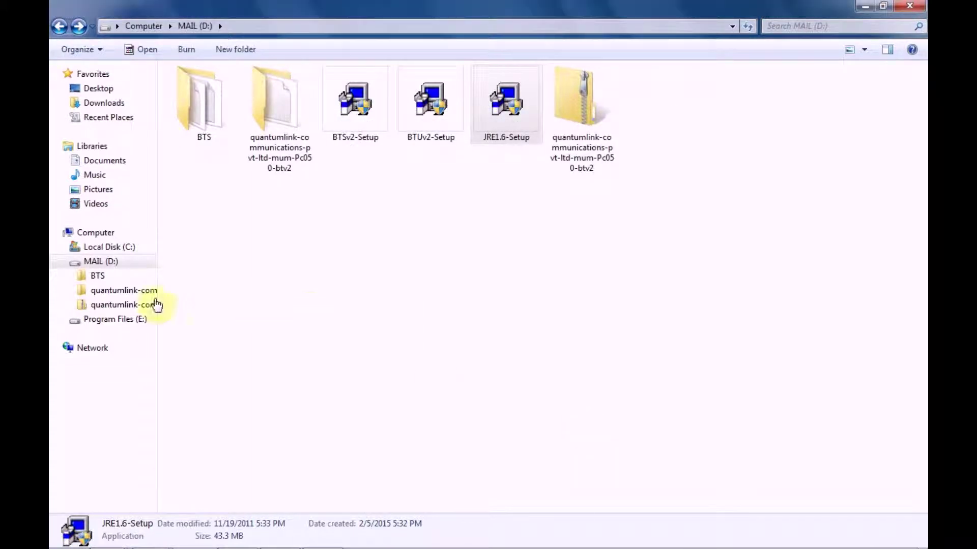
Run btu.bat from E:\BTU to open the BackTrack-User v2.00 login window.
click(144, 320)
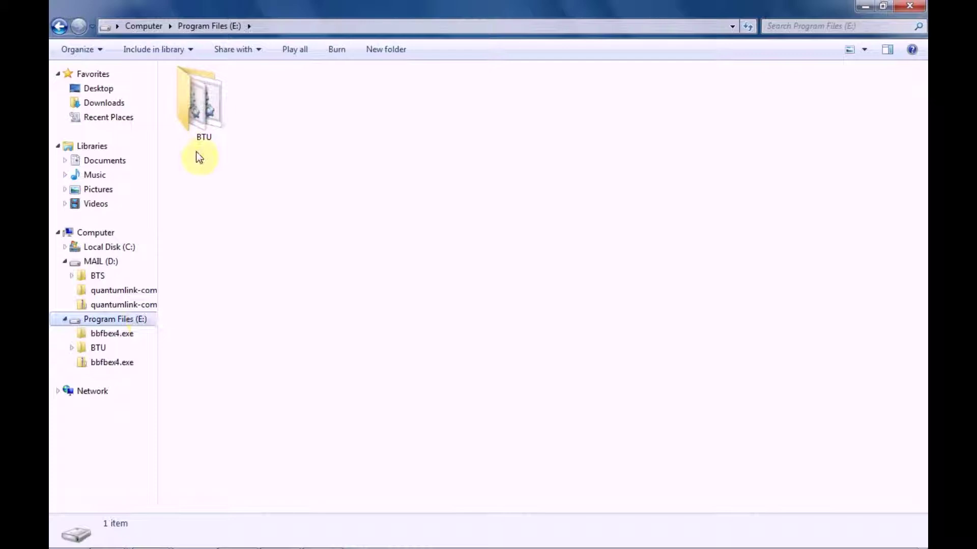
click(200, 121)
double_click(198, 120)
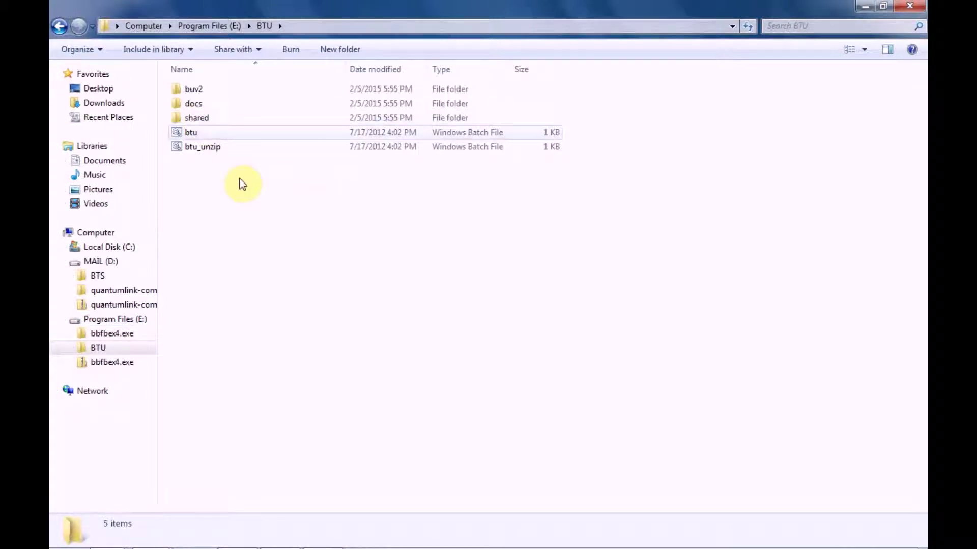
double_click(200, 133)
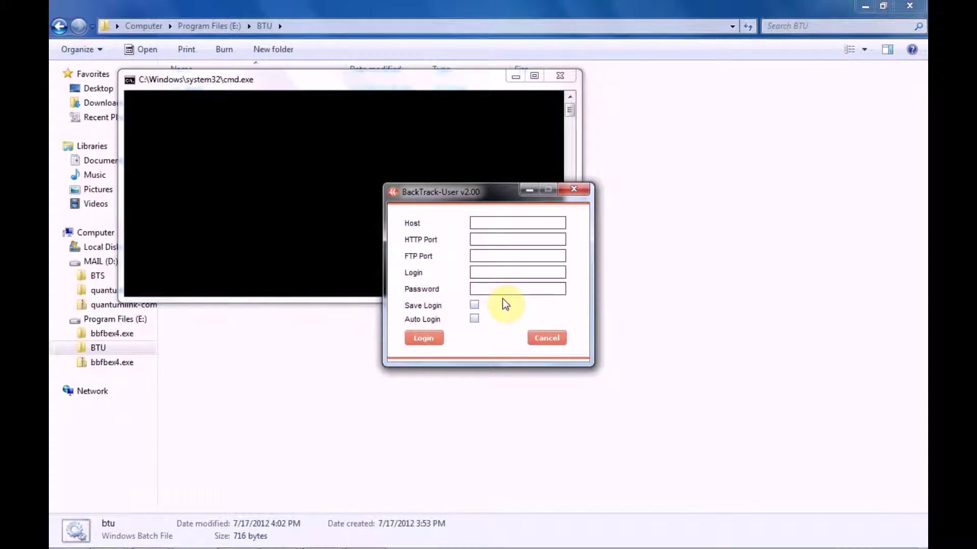
mouse_move(283, 542)
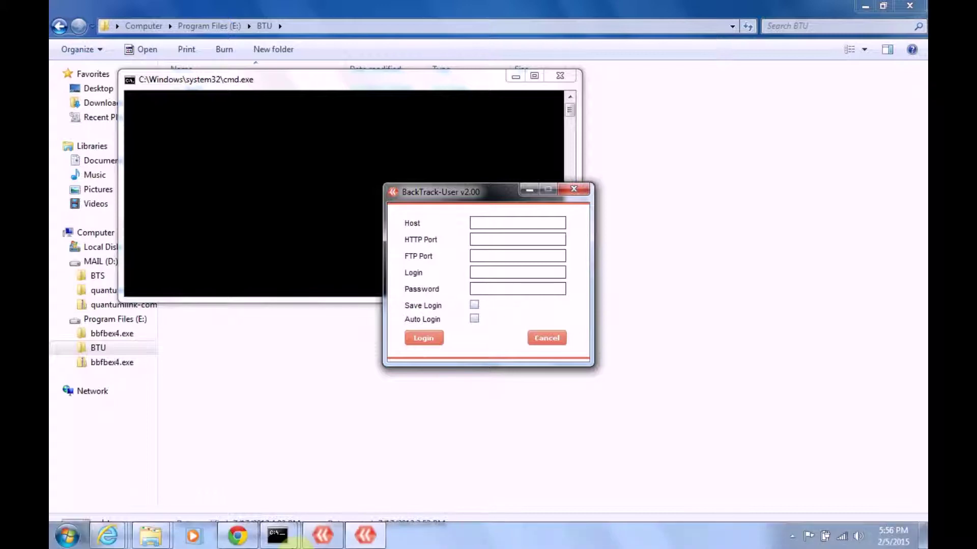
mouse_move(113, 536)
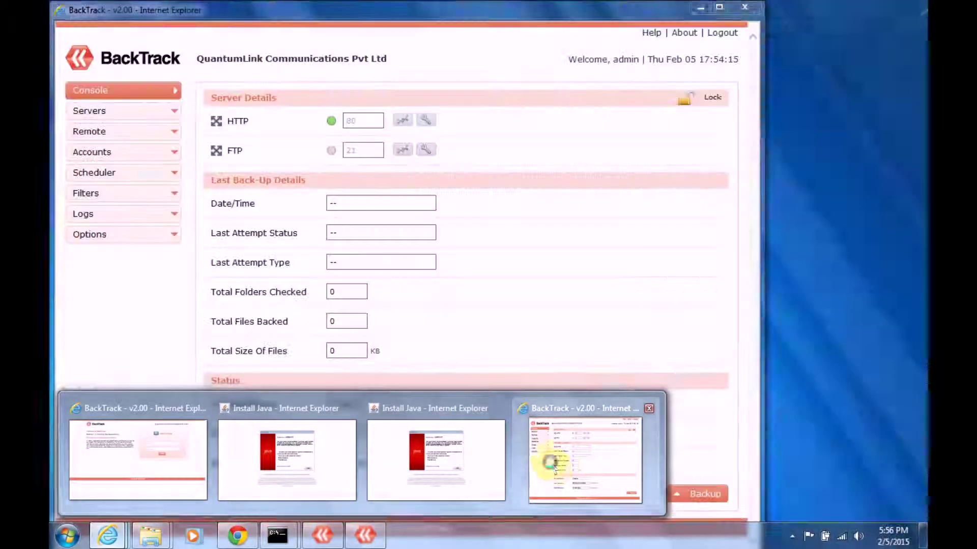
Start a new user in Accounts > User Manager with Enabled ticked, closing the advertisement popup.
click(549, 462)
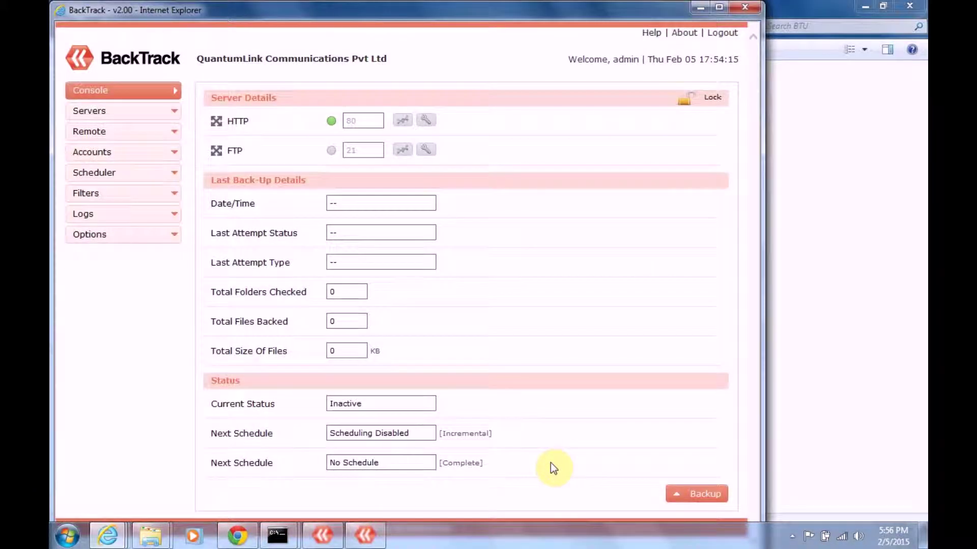
click(92, 153)
click(103, 176)
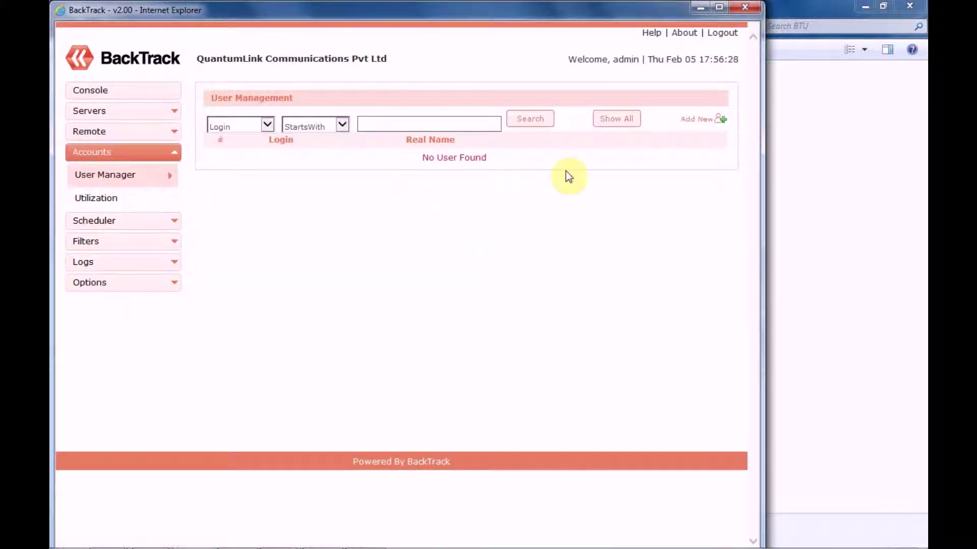
click(694, 125)
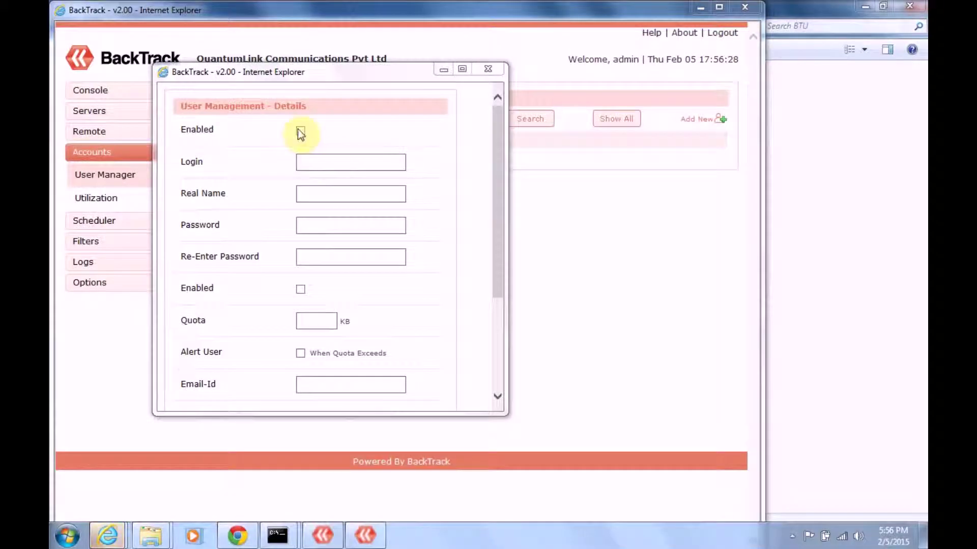
click(298, 129)
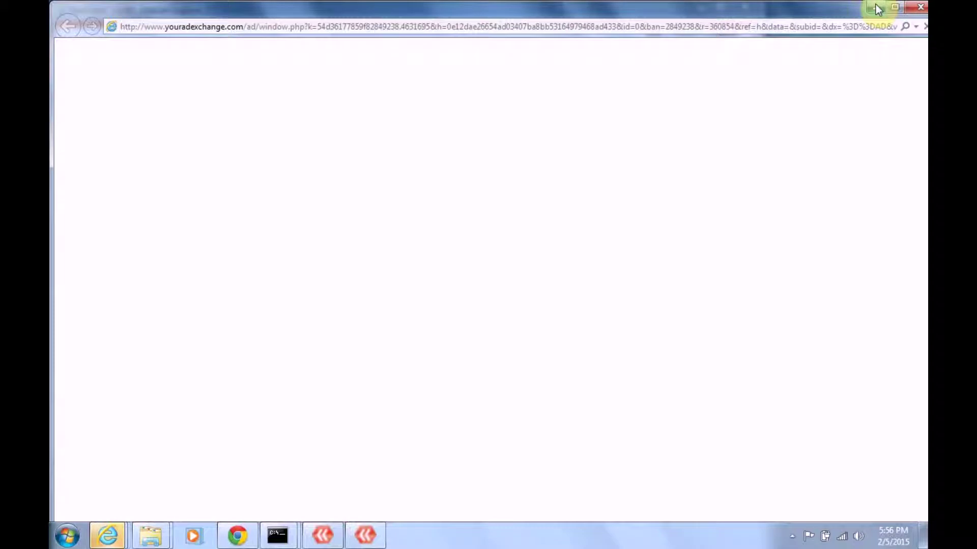
click(876, 7)
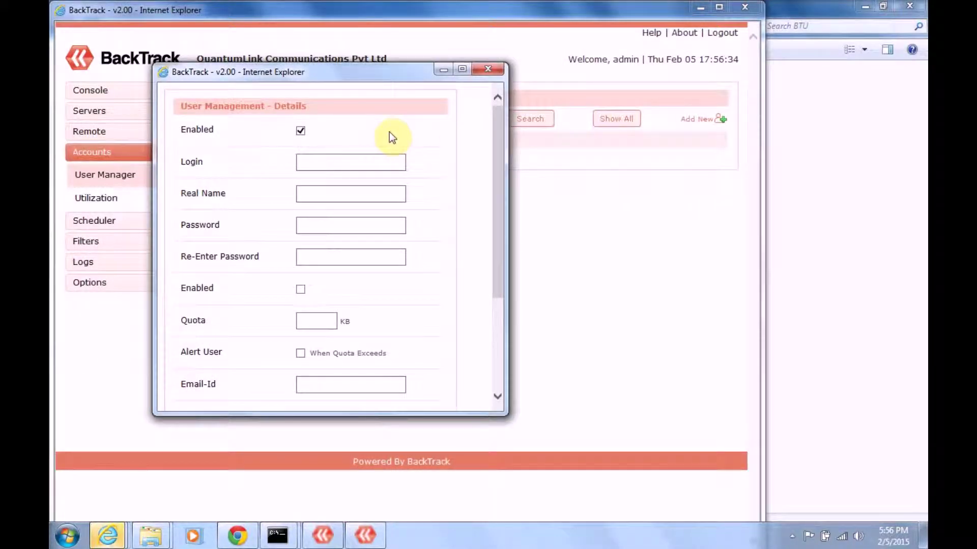
Enter xavier as login and real name, then type the account password.
click(388, 164)
text(xavier)
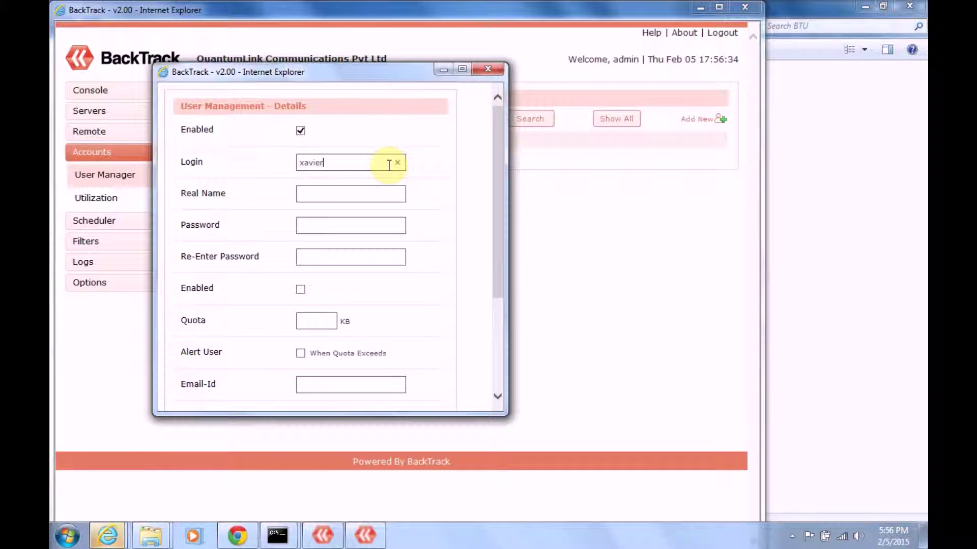
click(387, 193)
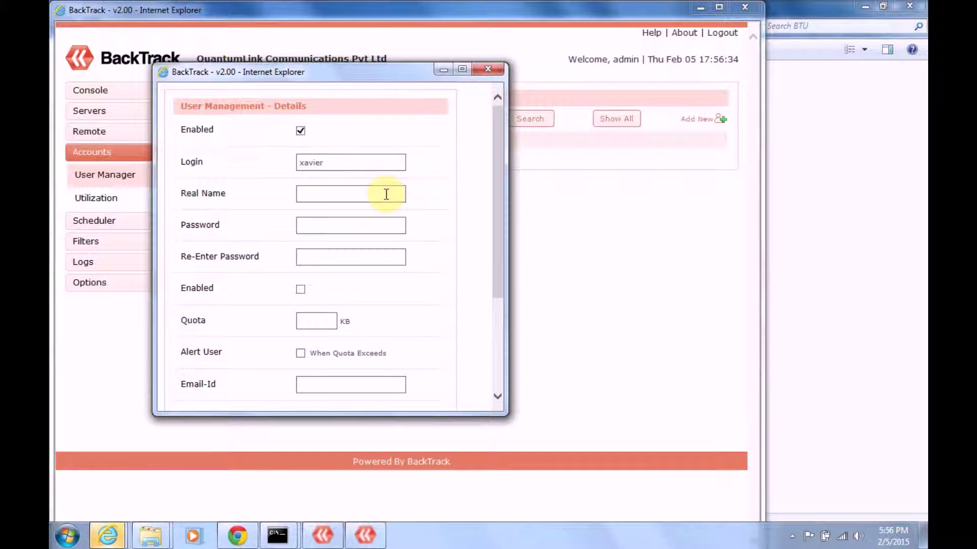
click(313, 224)
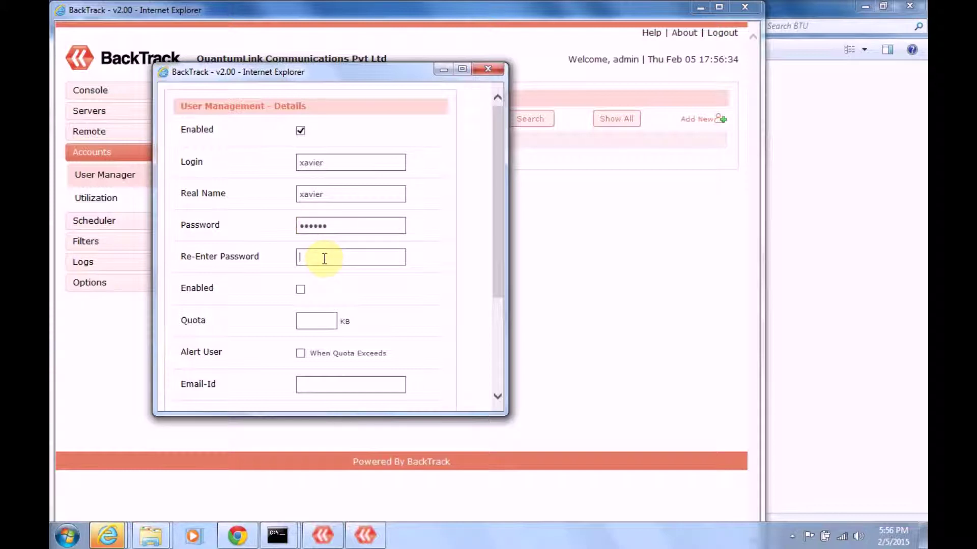
Toggle the second Enabled option on then off, and scroll the form down to Confirm.
drag(501, 295, 501, 322)
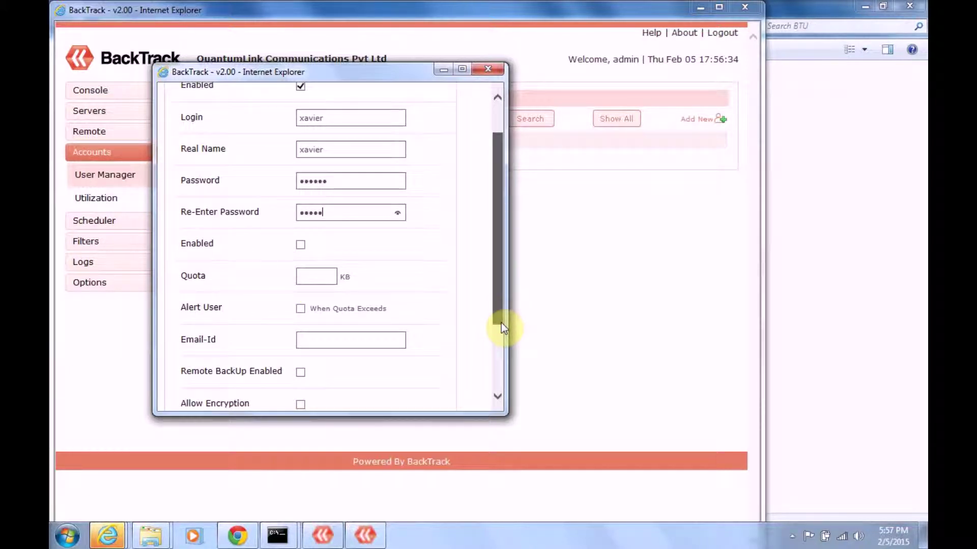
click(302, 244)
click(312, 274)
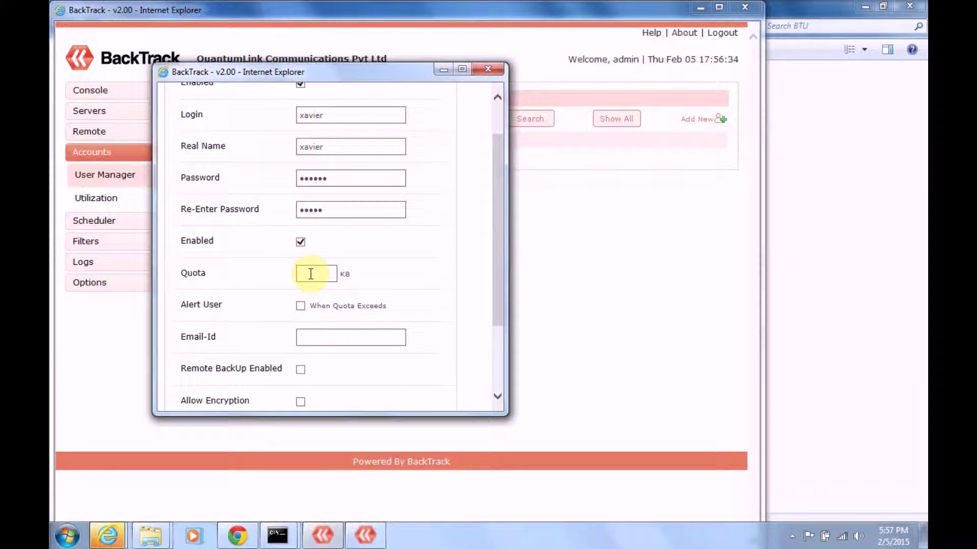
click(300, 243)
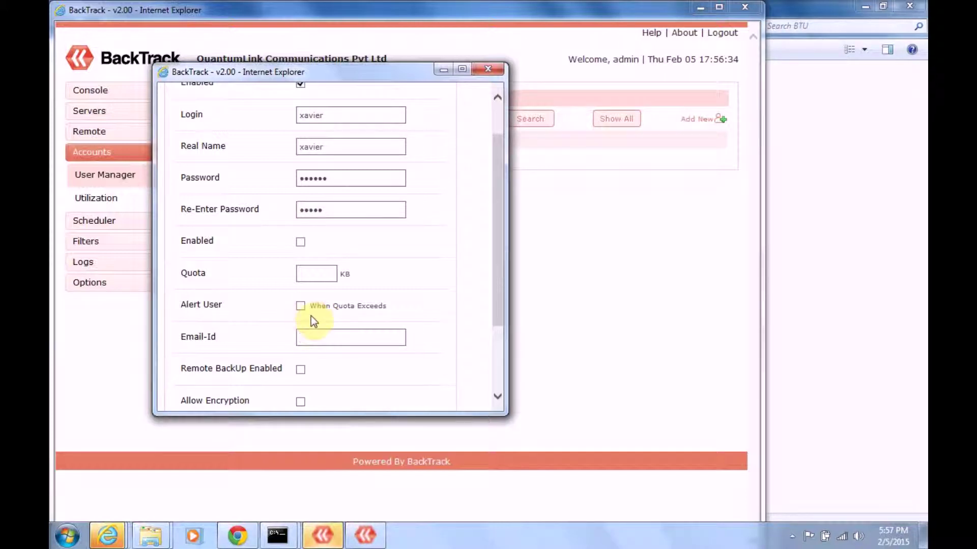
drag(500, 315, 499, 361)
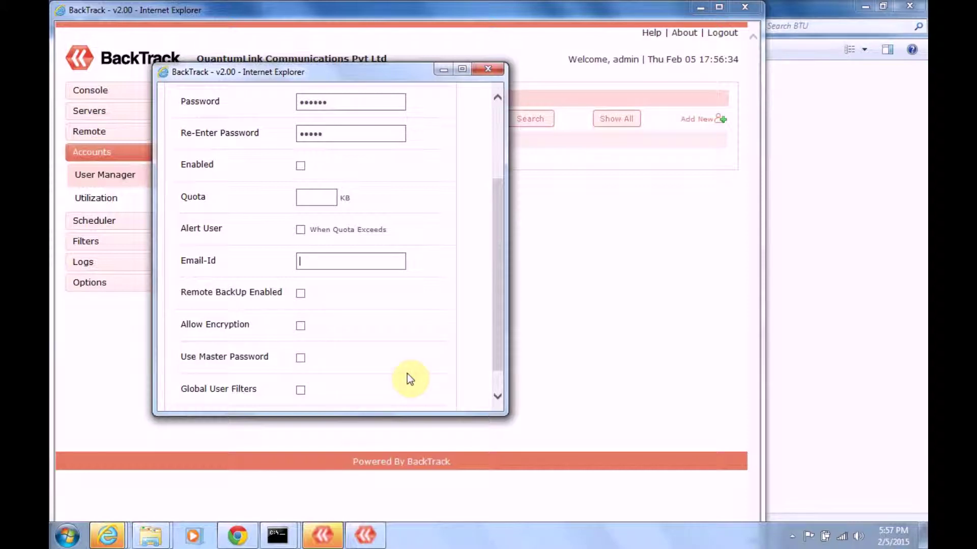
drag(503, 360, 499, 389)
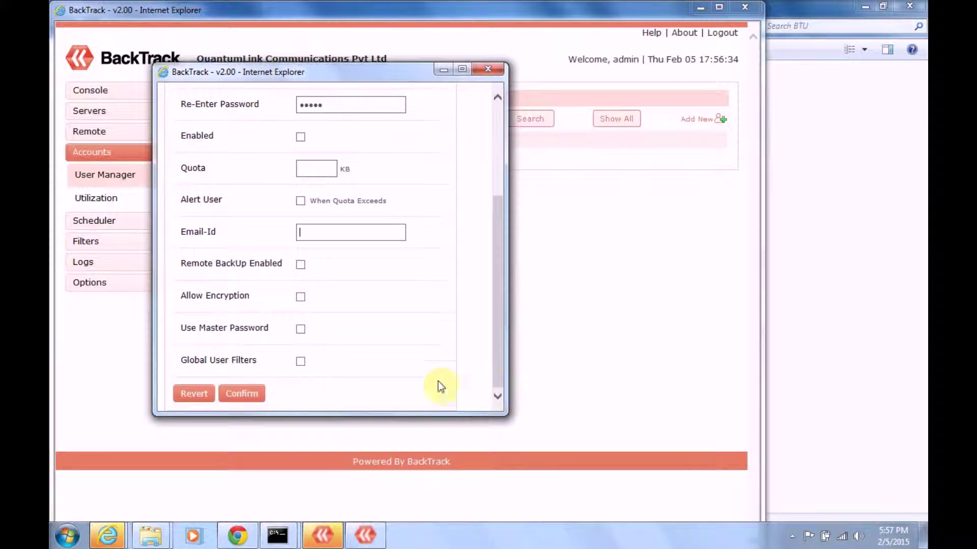
drag(499, 234, 498, 147)
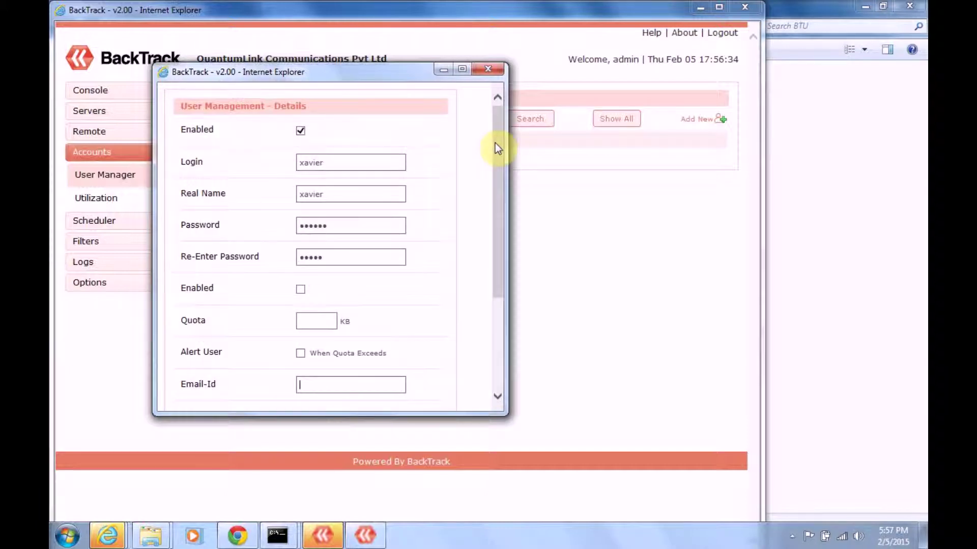
drag(498, 147, 500, 308)
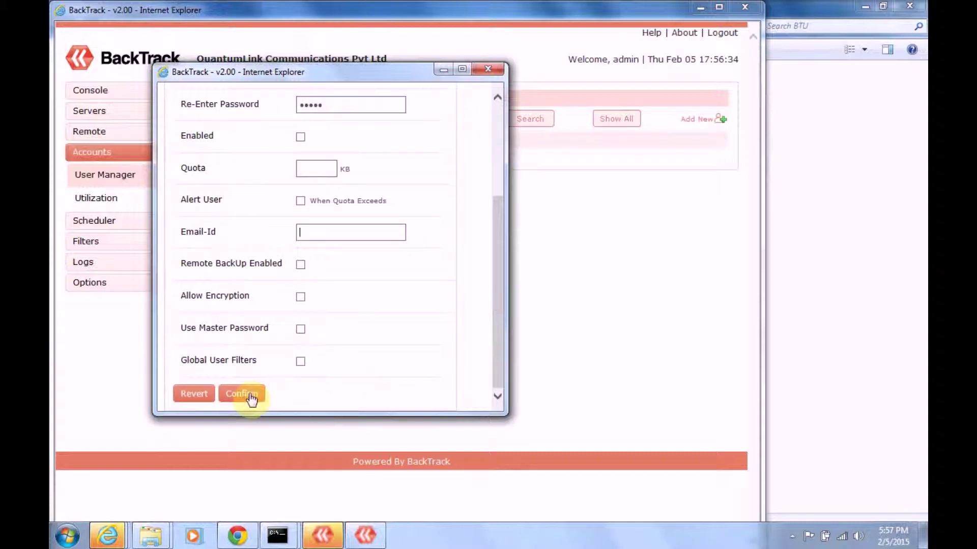
Submit the user, dismiss the invalid-password warning, and retype the password.
click(250, 397)
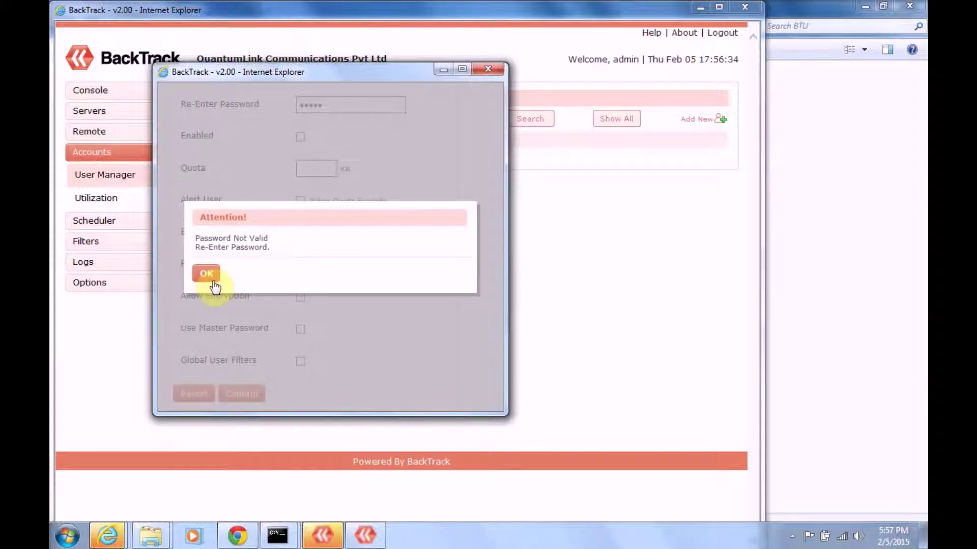
click(207, 275)
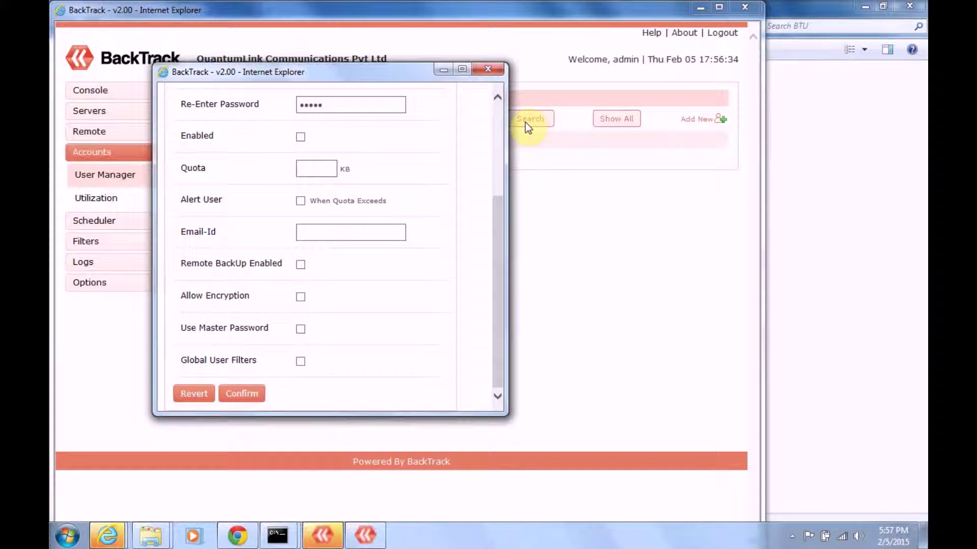
scroll(502, 108, up, 5)
click(362, 229)
key(BackSpace)
key(BackSpace)
key(BackSpace)
key(BackSpace)
key(BackSpace)
key(BackSpace)
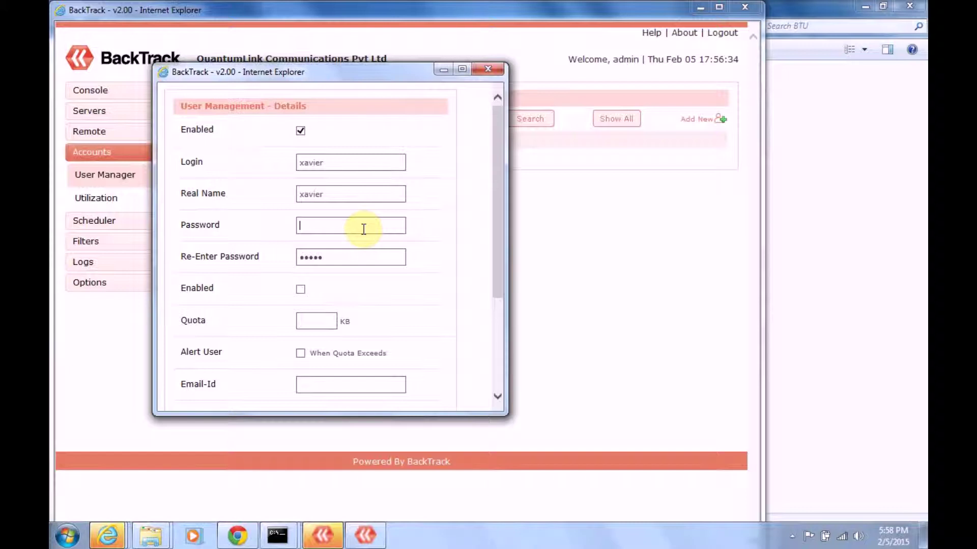
Correct the password confirmation and save the new xavier account.
click(364, 260)
key(BackSpace)
key(BackSpace)
key(BackSpace)
key(BackSpace)
scroll(498, 394, down, 5)
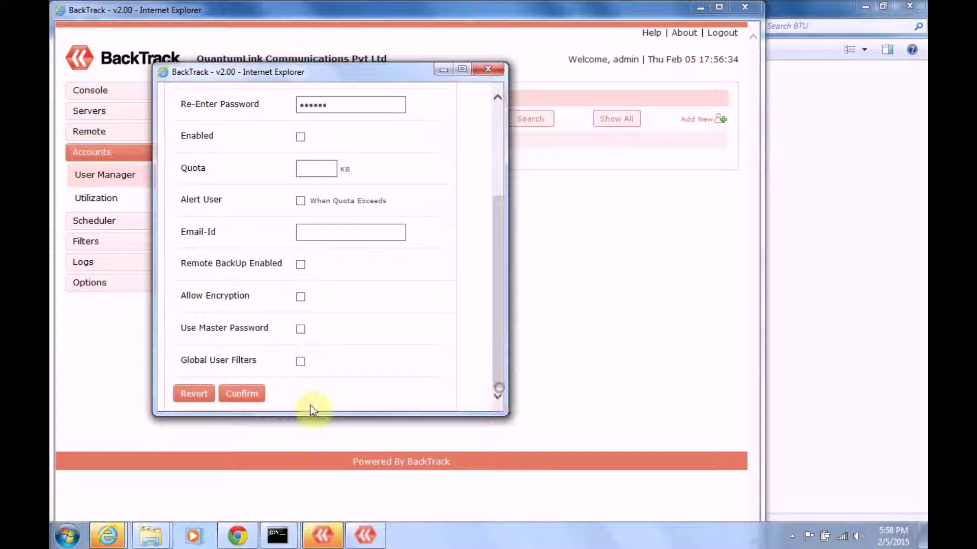
click(242, 393)
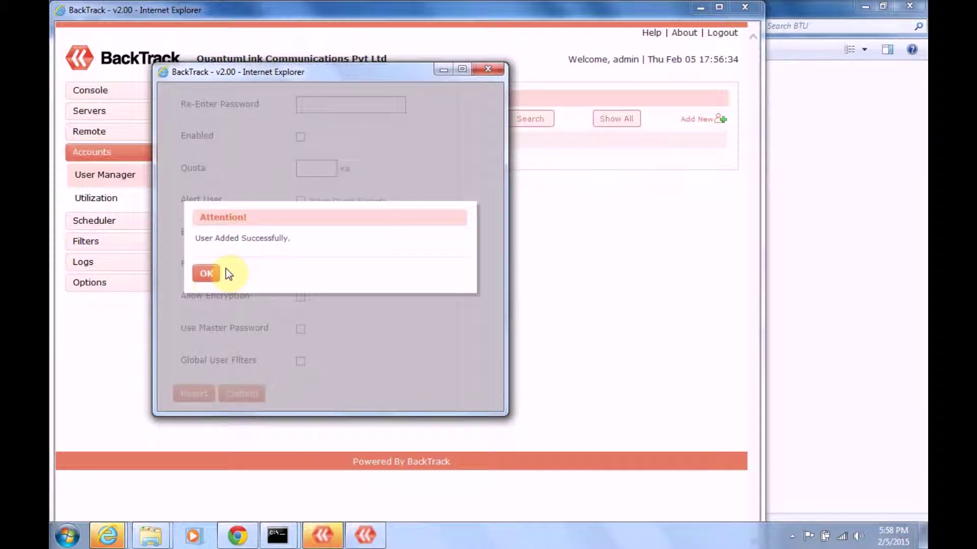
click(207, 275)
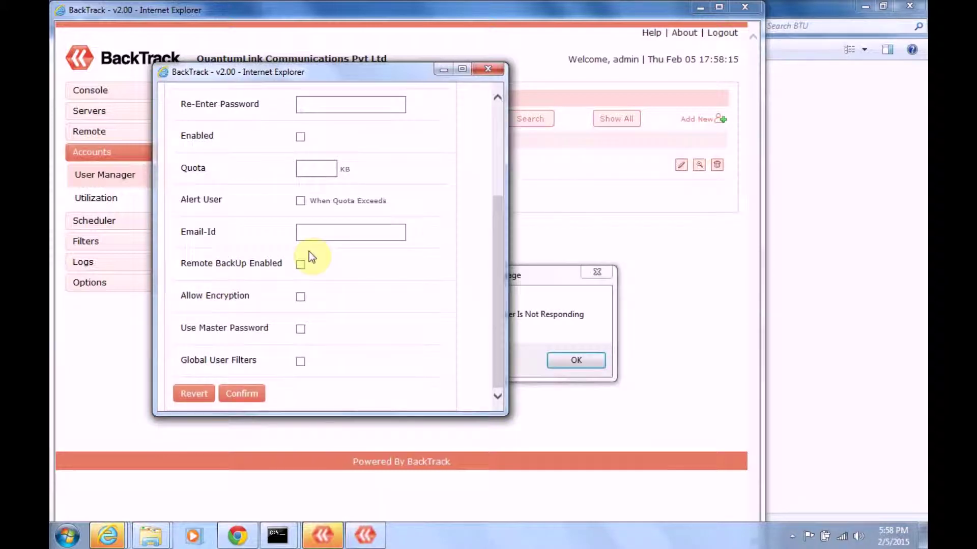
Close the user popup, dismiss the FTP not-responding alerts, and bring up the BackTrack-User login.
click(487, 68)
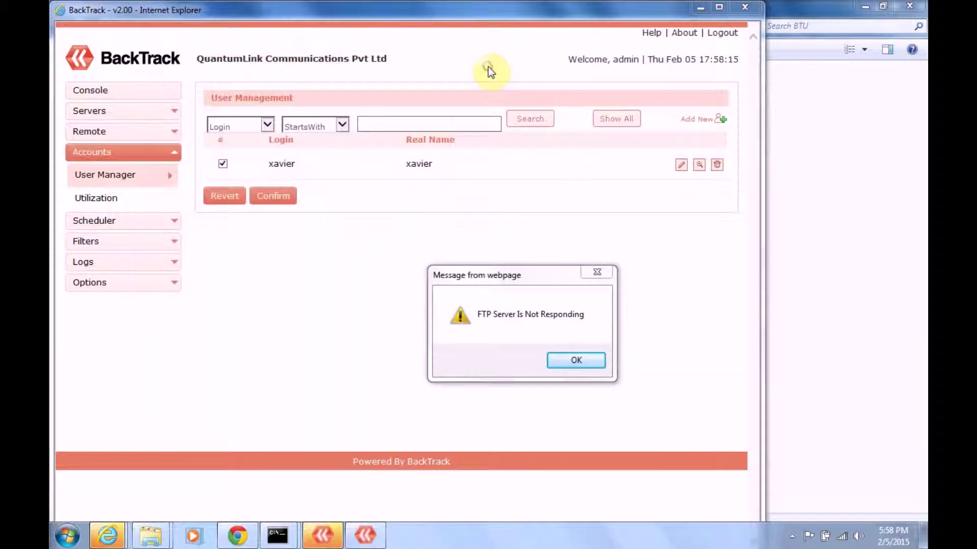
click(577, 360)
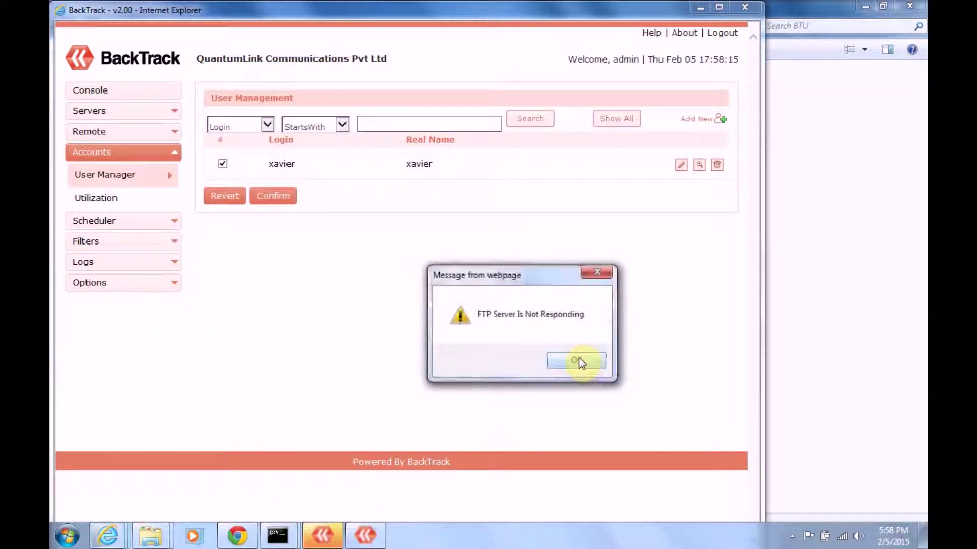
click(579, 360)
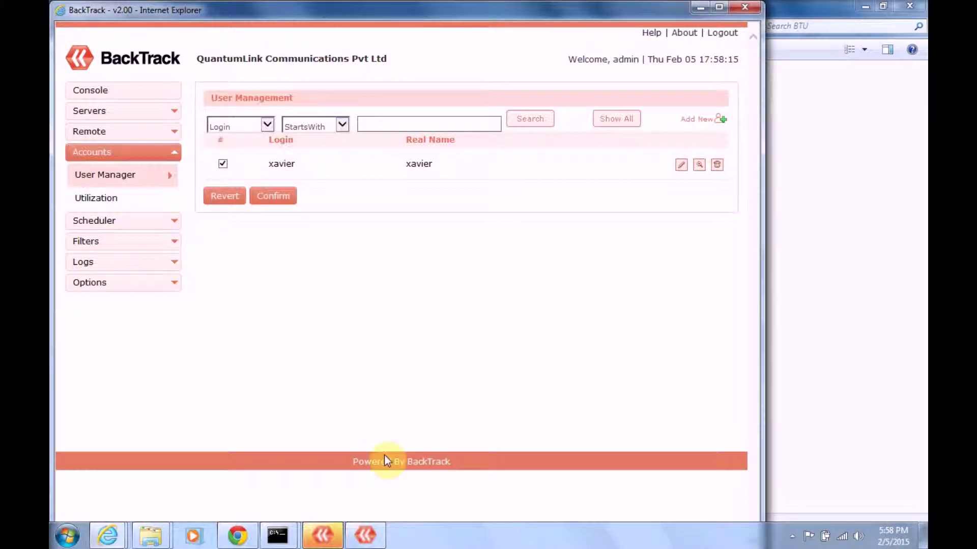
click(324, 539)
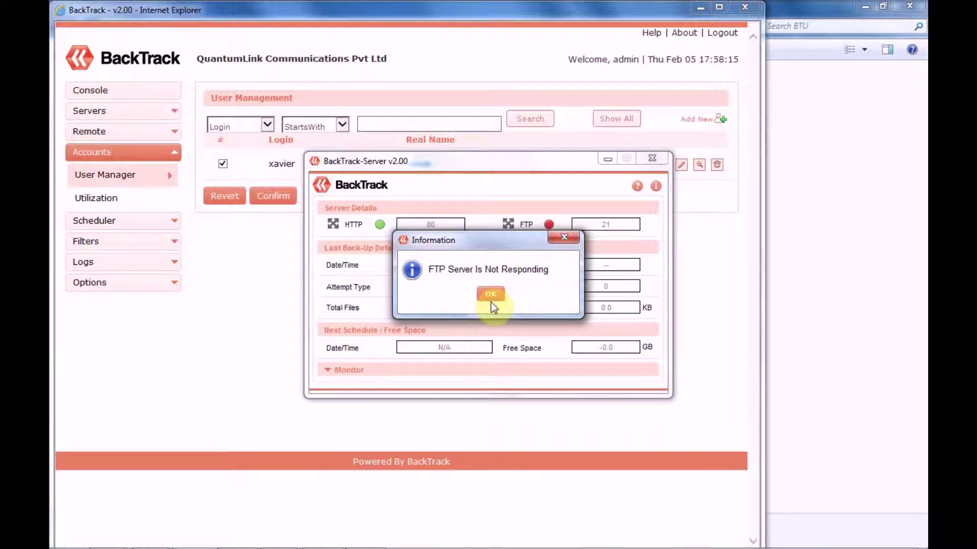
click(564, 236)
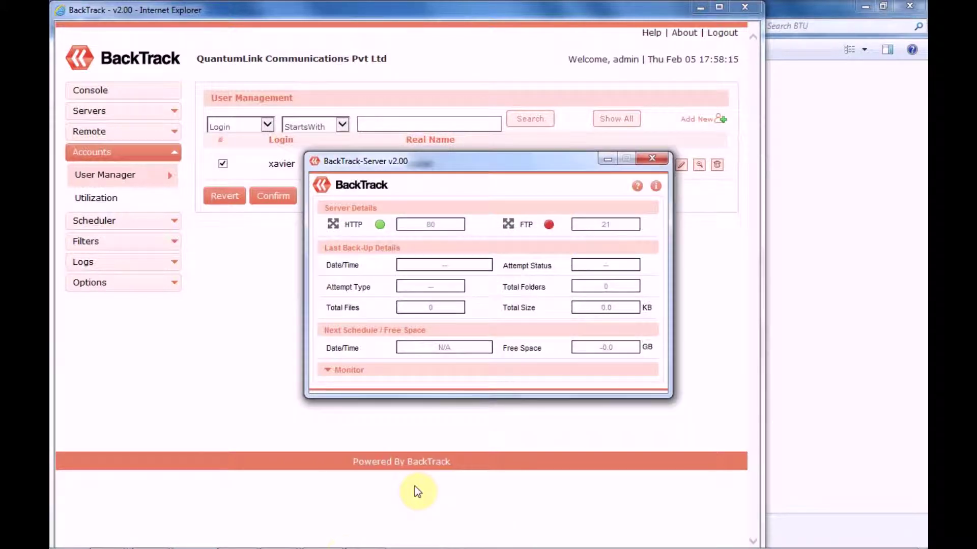
click(365, 534)
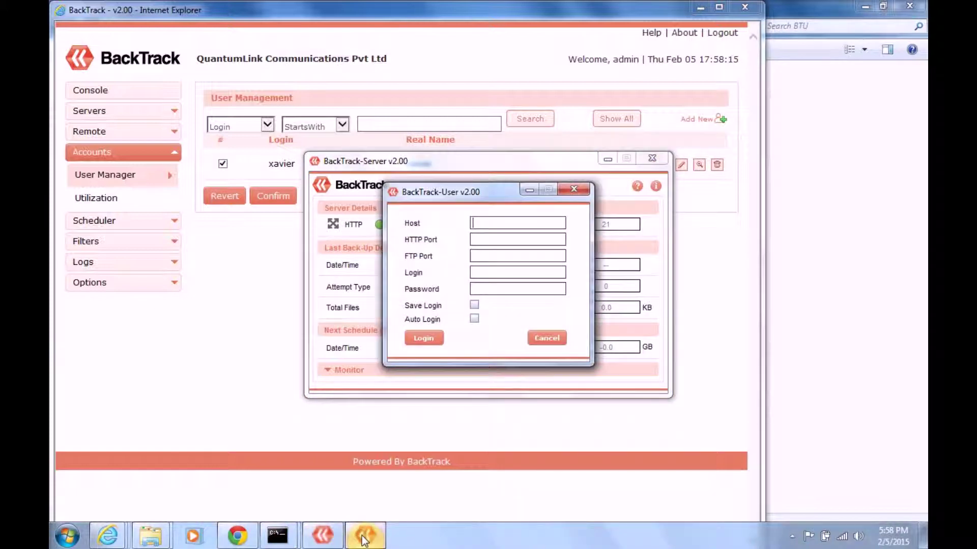
Minimize the web admin, browser and existing command prompt windows.
click(704, 7)
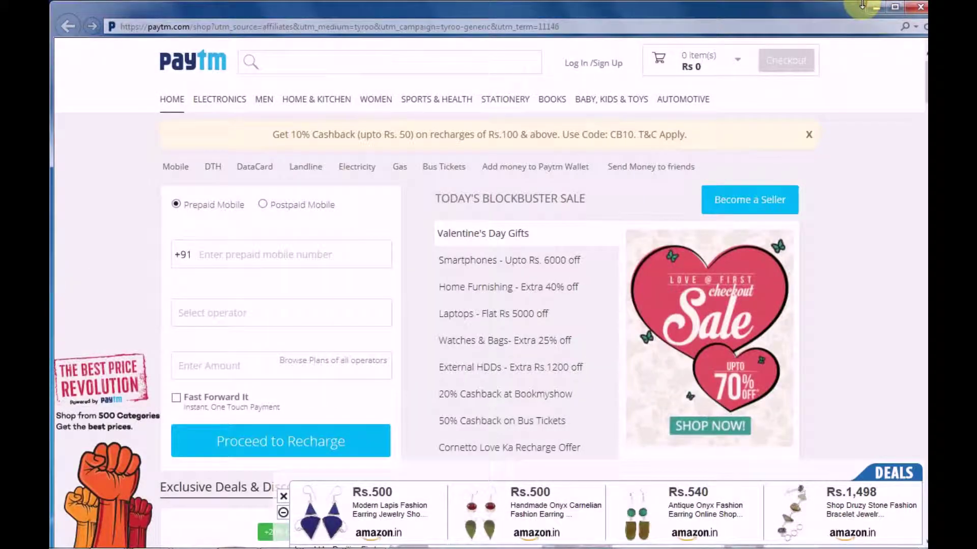
click(876, 9)
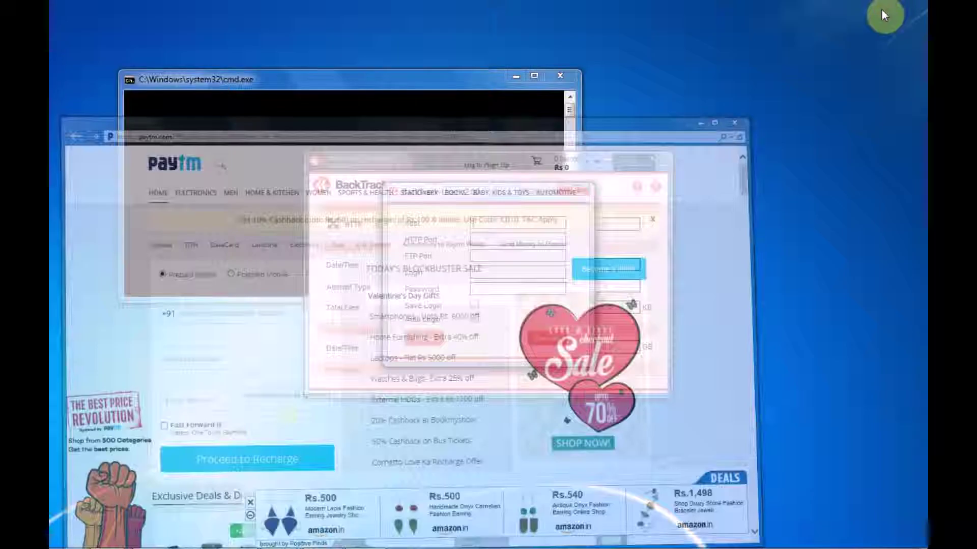
click(515, 77)
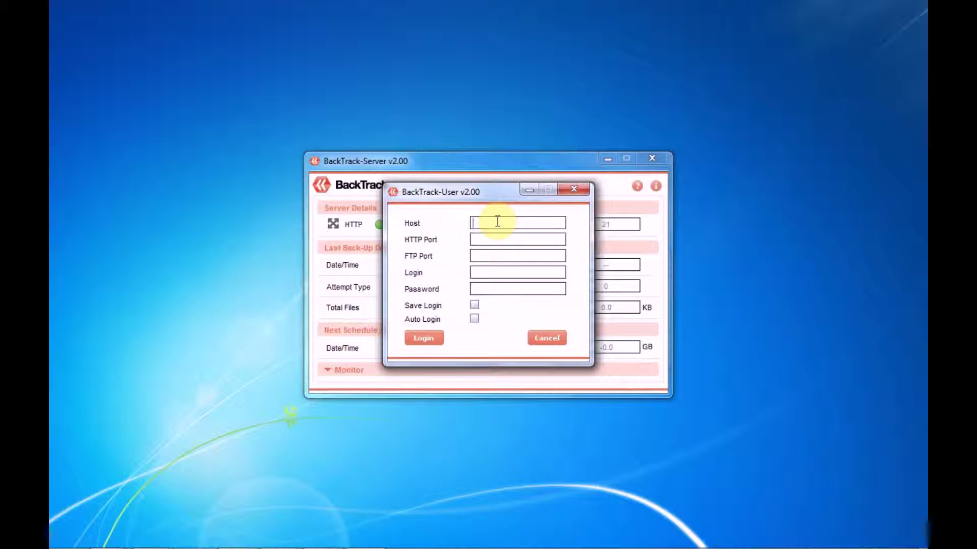
Run ipconfig in a new cmd window to read IPv4 192.168.1.228, then close it.
mouse_move(103, 545)
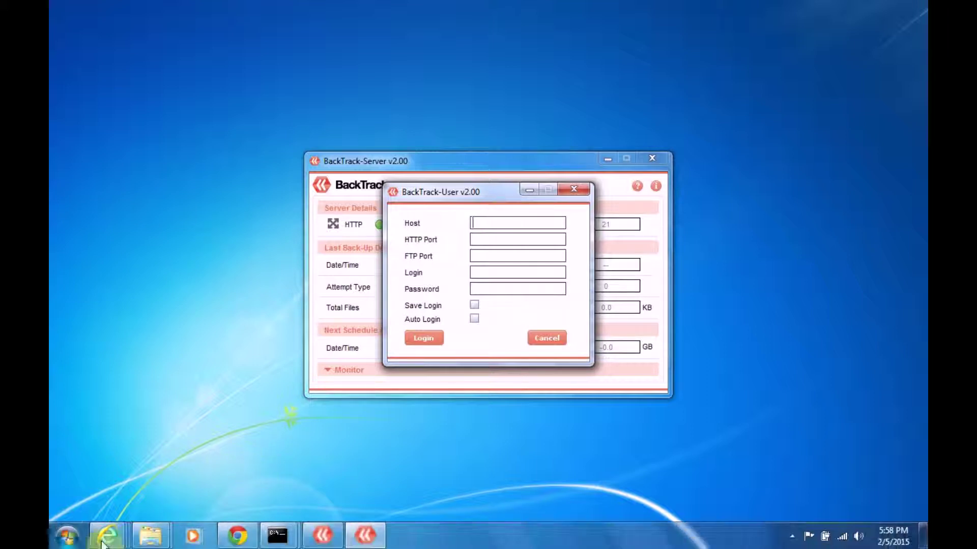
click(67, 536)
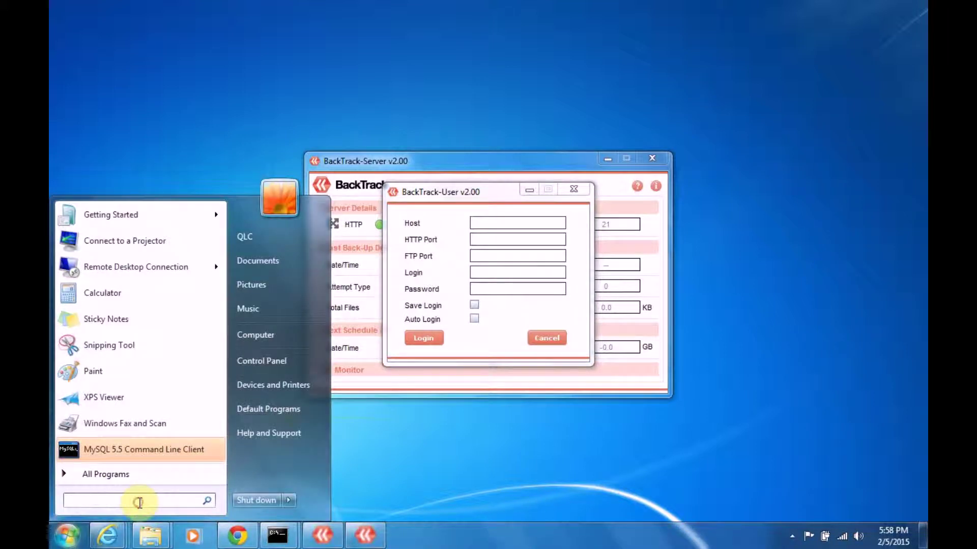
text(cmd)
key(Return)
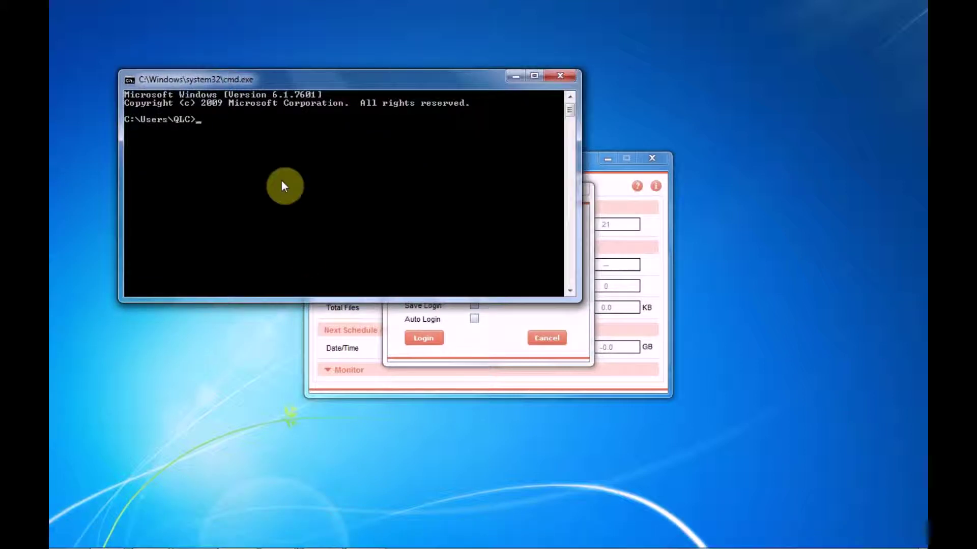
text(ipconfig)
key(Return)
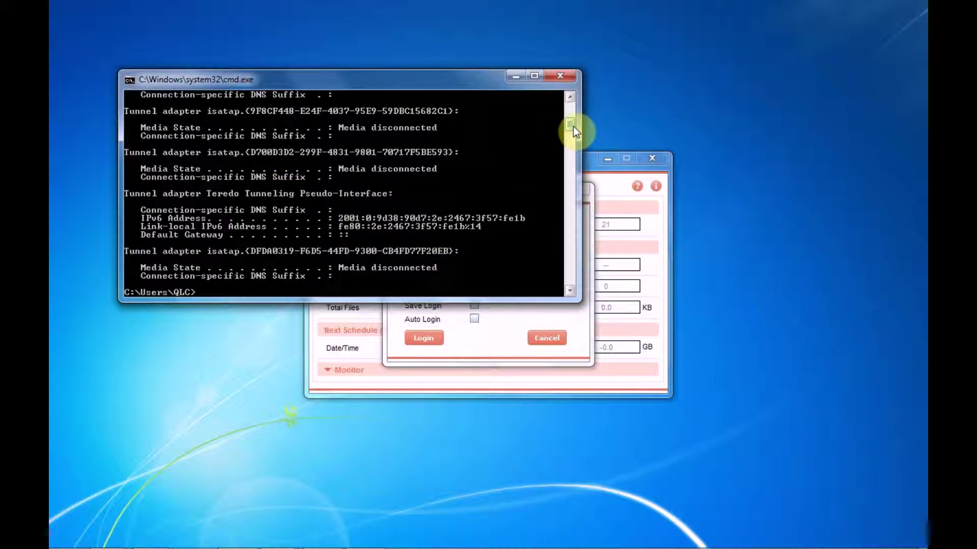
drag(571, 126, 571, 113)
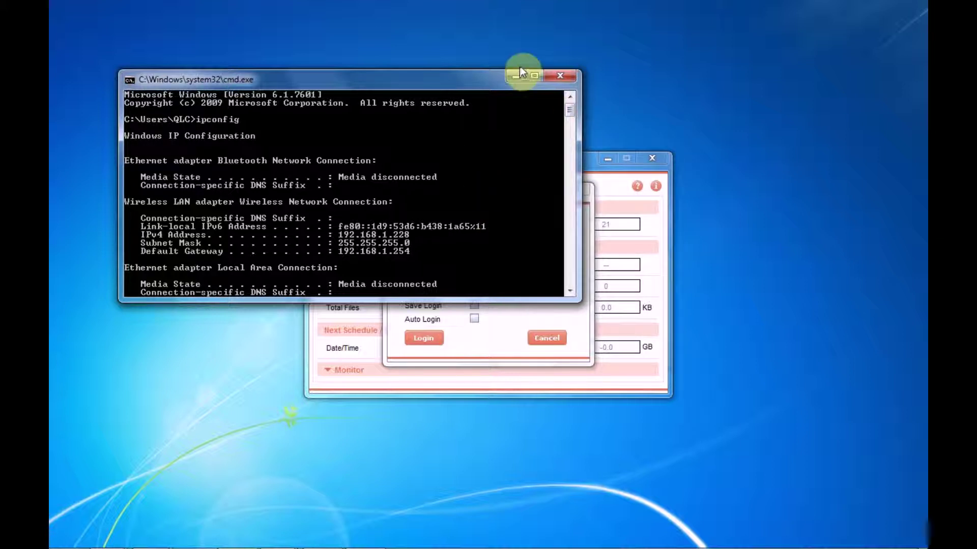
click(559, 77)
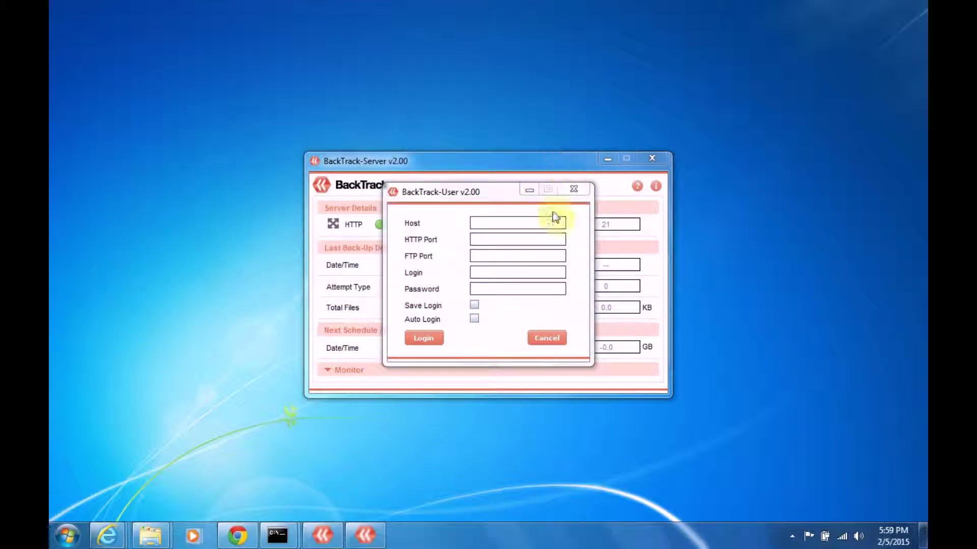
Enter host 192.168.1.228, HTTP port 80 and FTP port 21 in BackTrack-User.
click(501, 220)
text(1)
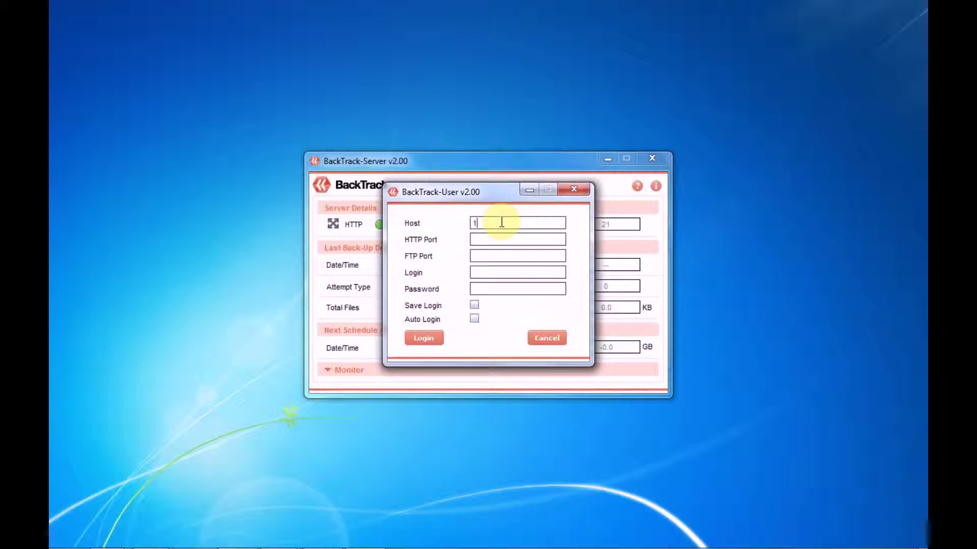
text(92.168.1.228)
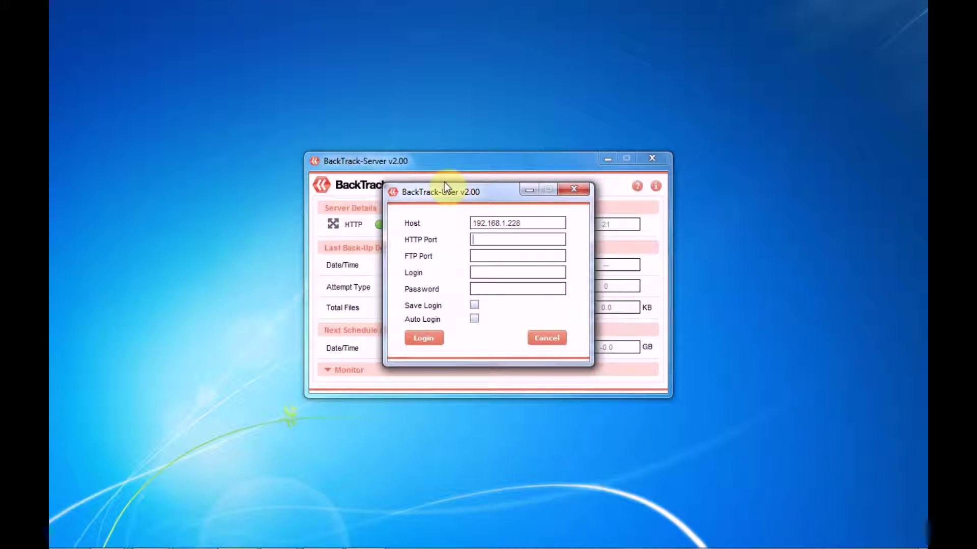
drag(453, 193, 540, 248)
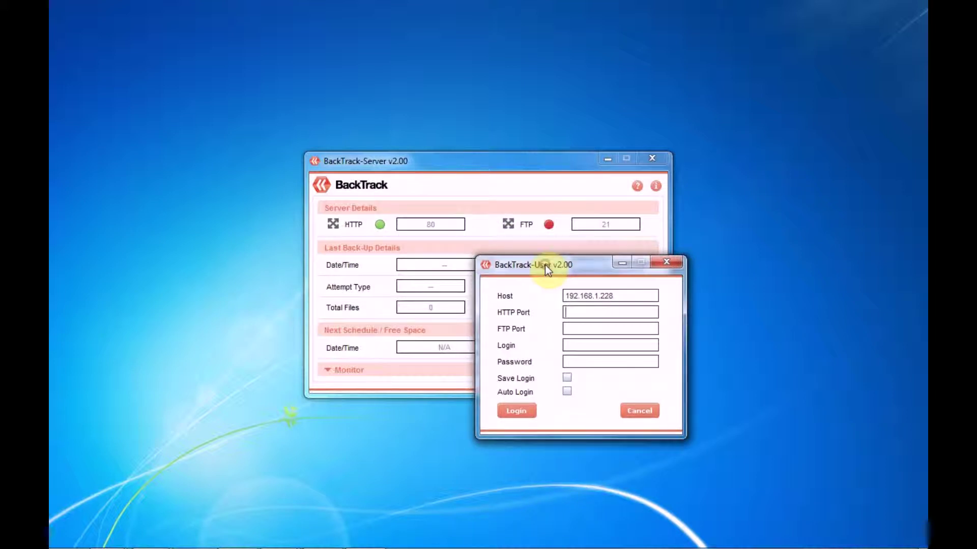
click(575, 314)
text(80)
click(578, 330)
text(21)
Enter login xavier and the user's password, and turn on Auto Login.
click(593, 346)
text(xavier)
click(593, 364)
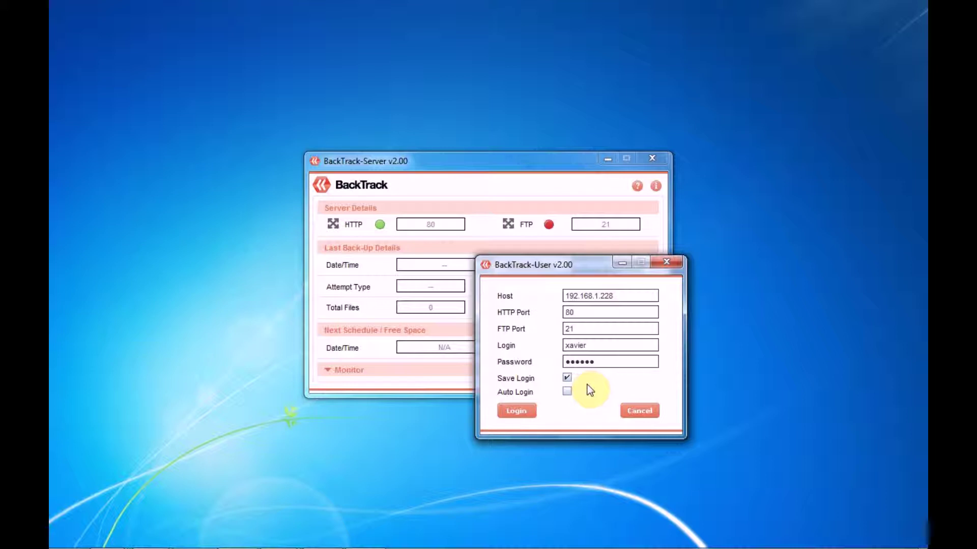
click(566, 391)
Log in as the new user, let the Java client through the firewall, and open the Change Password Lock/UnLock page.
click(523, 417)
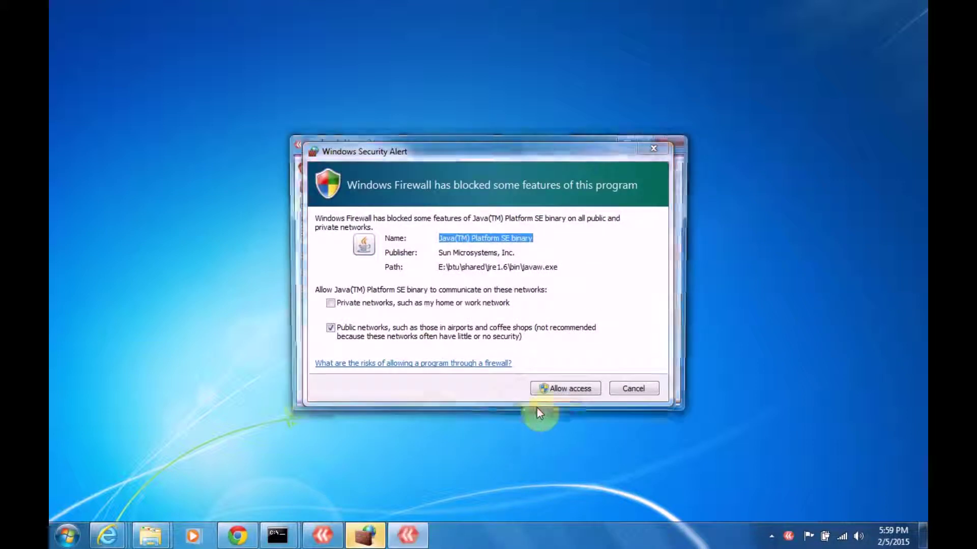
click(572, 390)
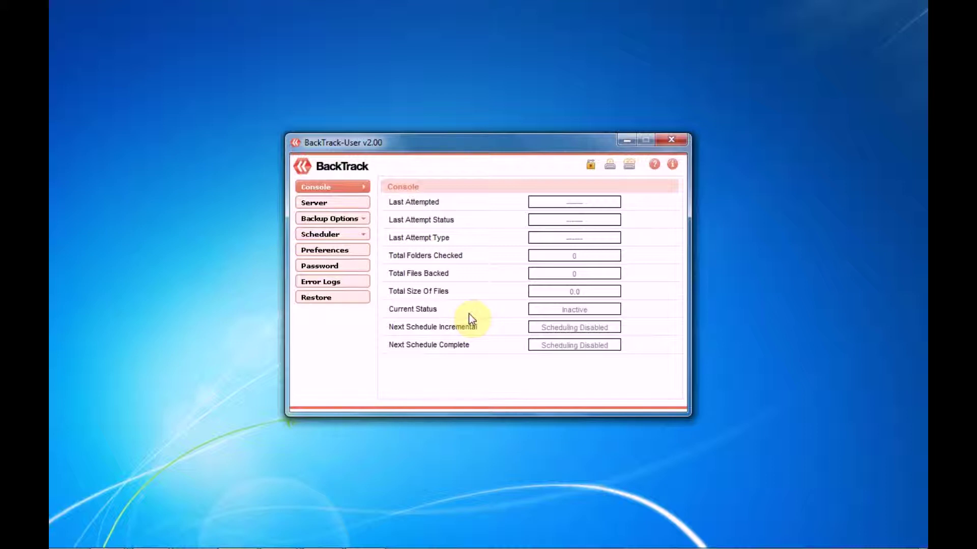
click(332, 218)
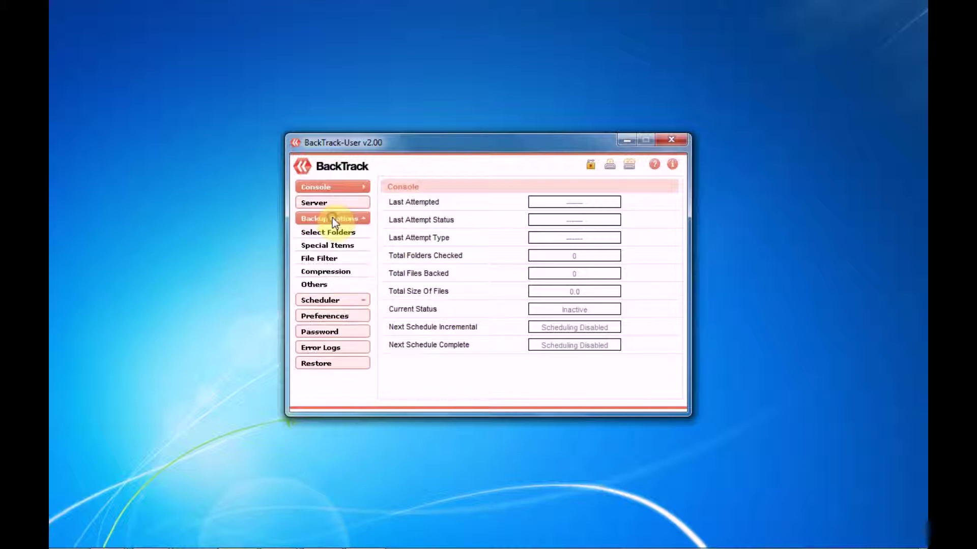
click(338, 302)
click(352, 340)
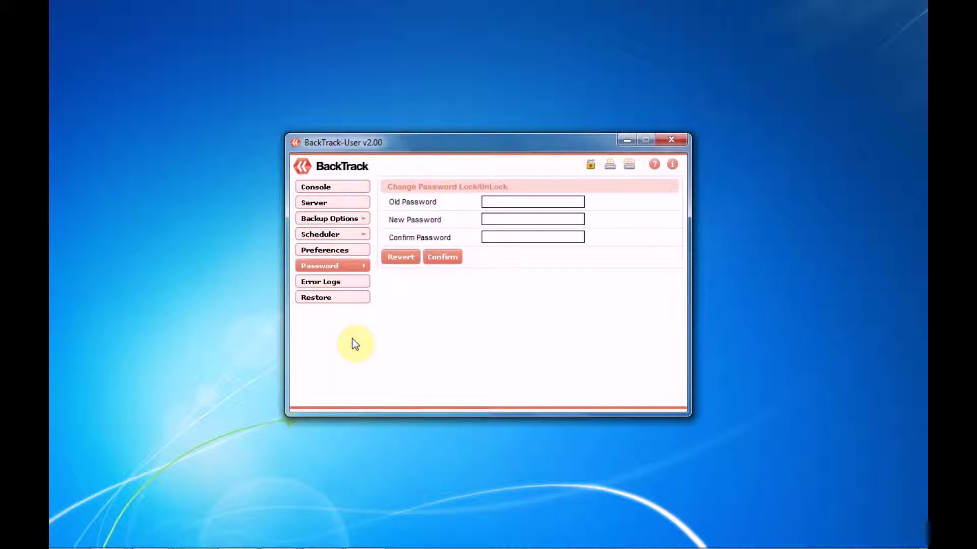